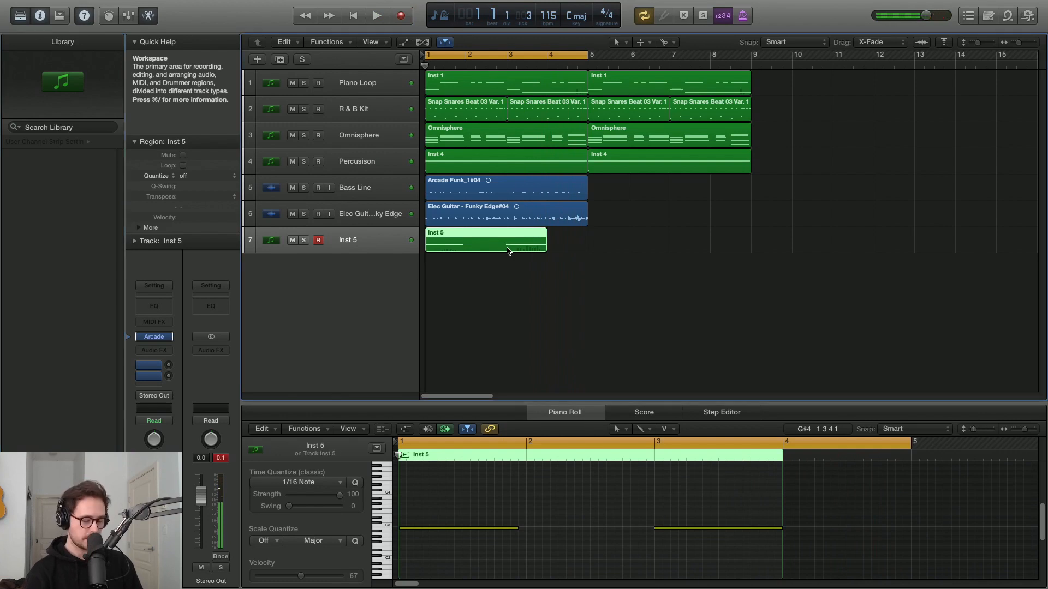
- Quantize the Inst 5 region to 1/16 notes and set the mix of its track's ValhallaVintageVerb reverb to 24%
key(q)
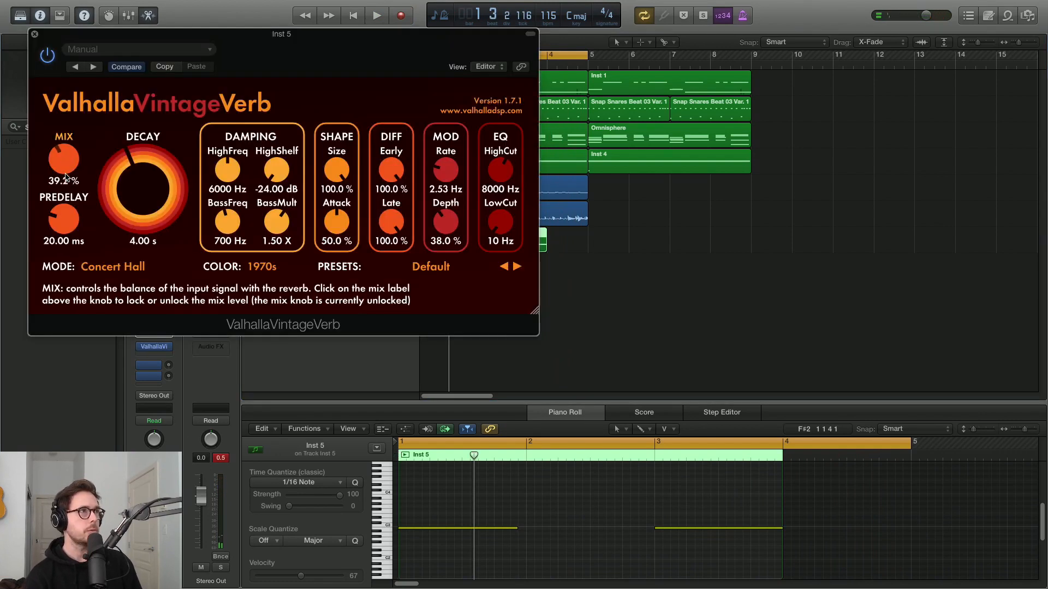
mouse_move(65, 177)
mouse_down()
mouse_move(66, 192)
mouse_move(62, 170)
mouse_up()
key(space)
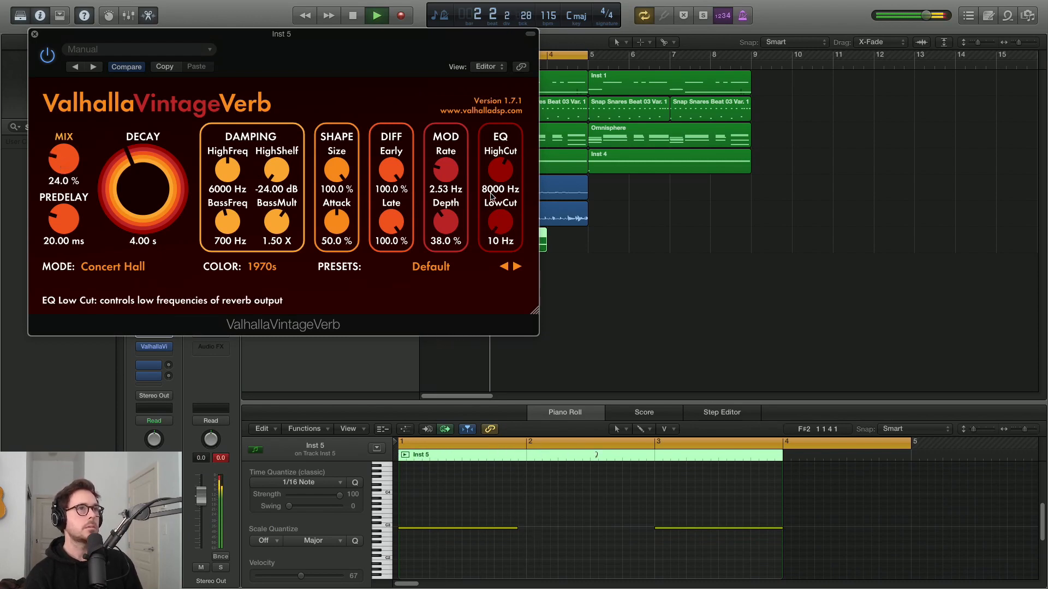
drag(491, 197, 328, 130)
click(34, 34)
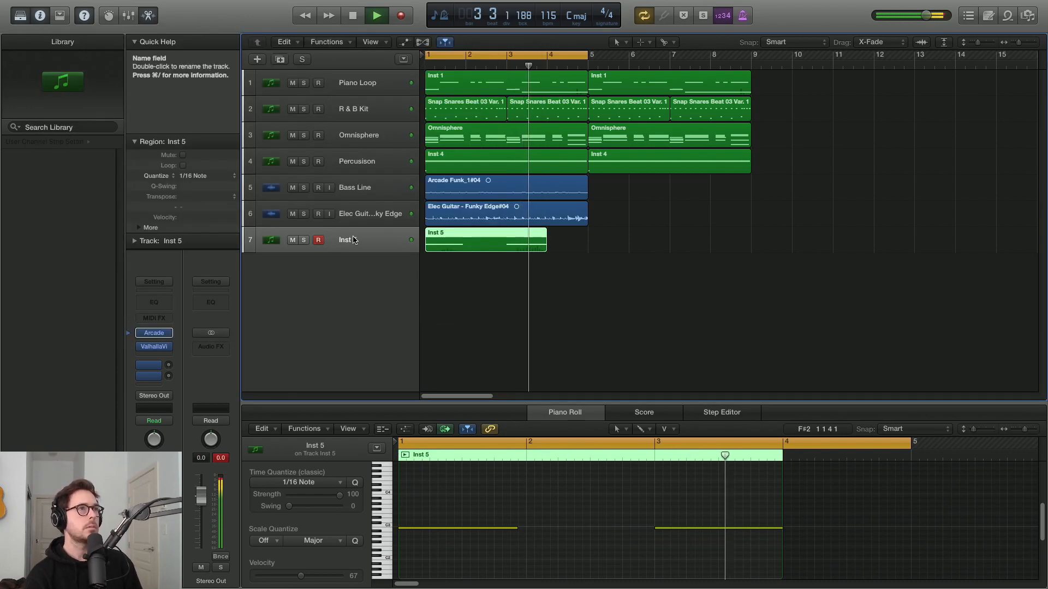
key(space)
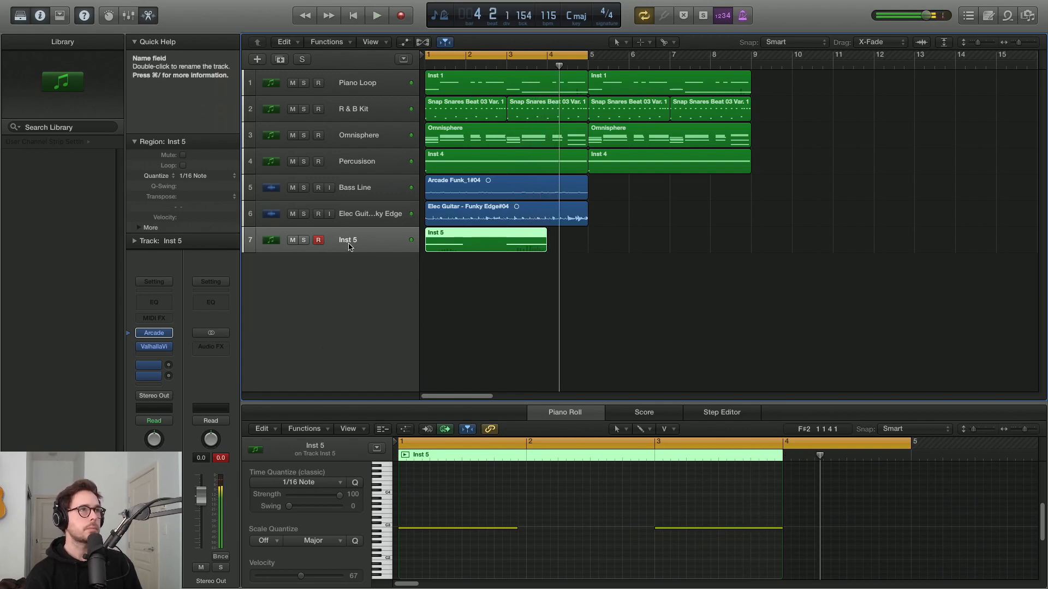
- Load the Take It Slow kit from Arcade's Poolside line on the Inst 6 track and record a four-bar part
click(154, 332)
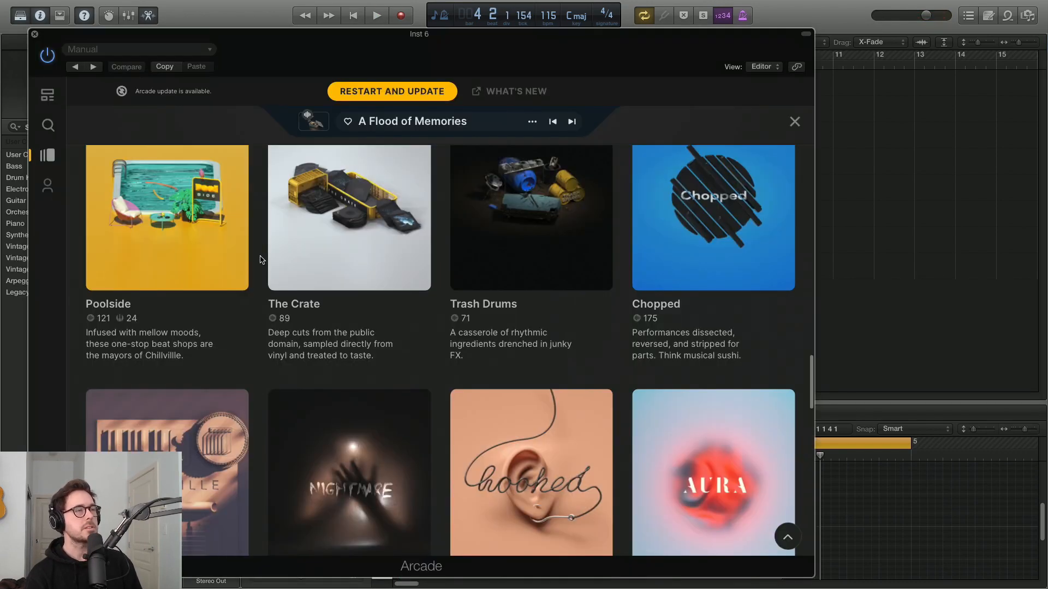
click(138, 224)
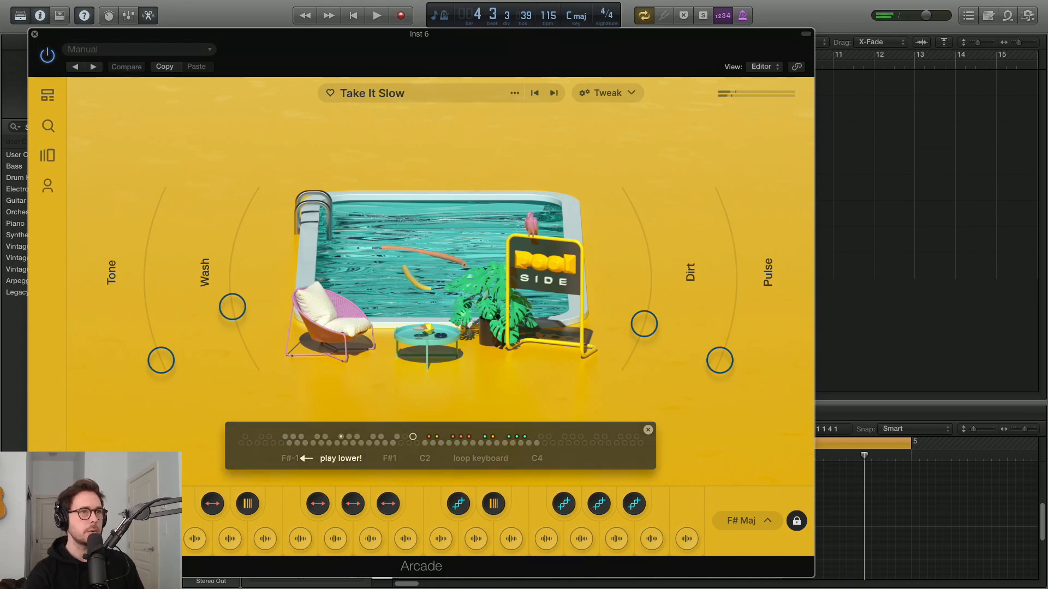
click(33, 34)
key(r)
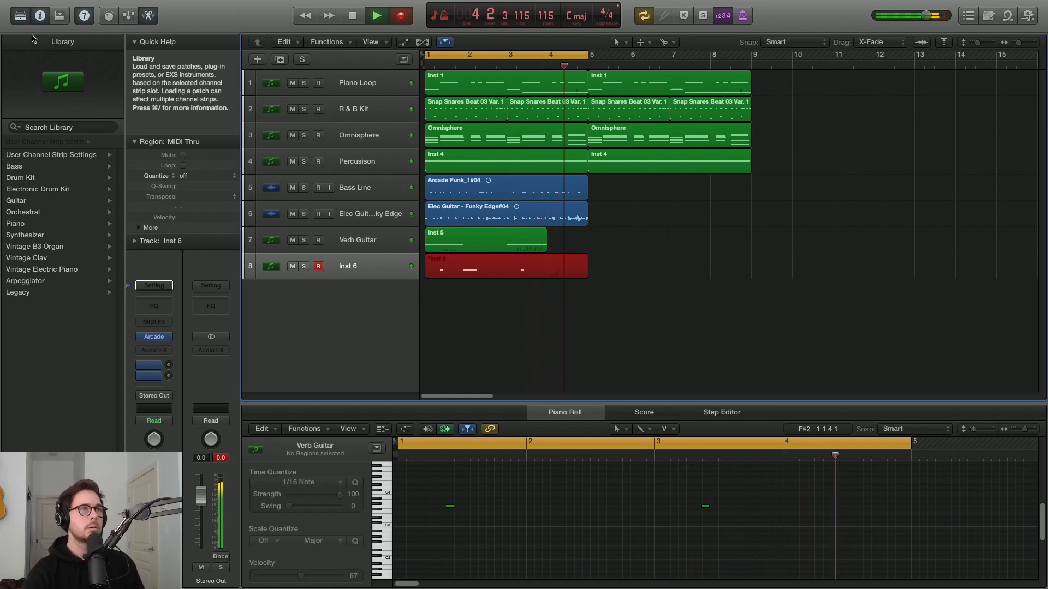
key(space)
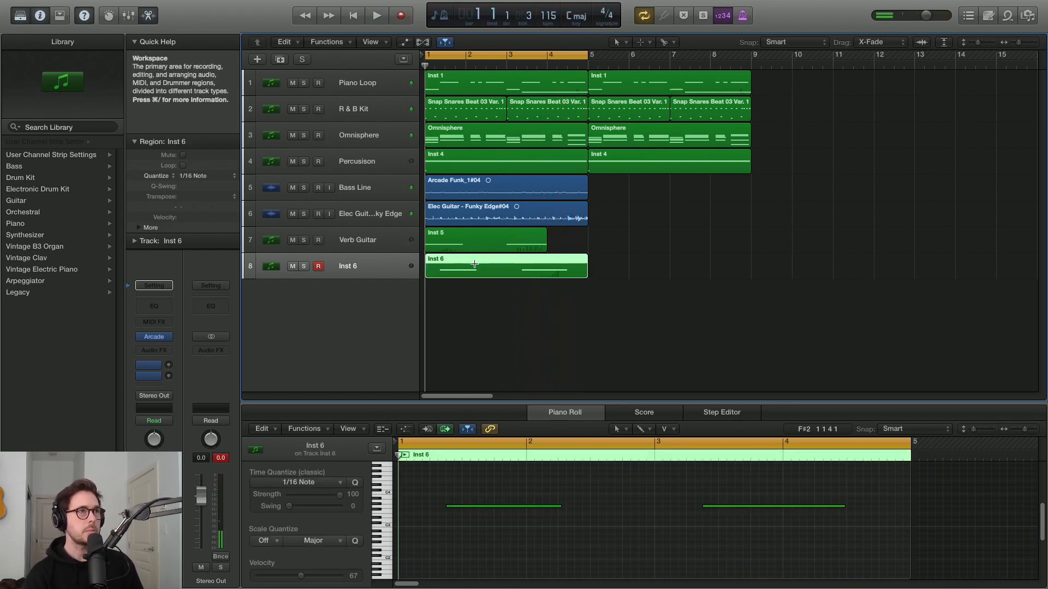
- Add an instrument track using Arcade's Final Stretch kit from Poolside and record a four-bar part on it
double_click(404, 286)
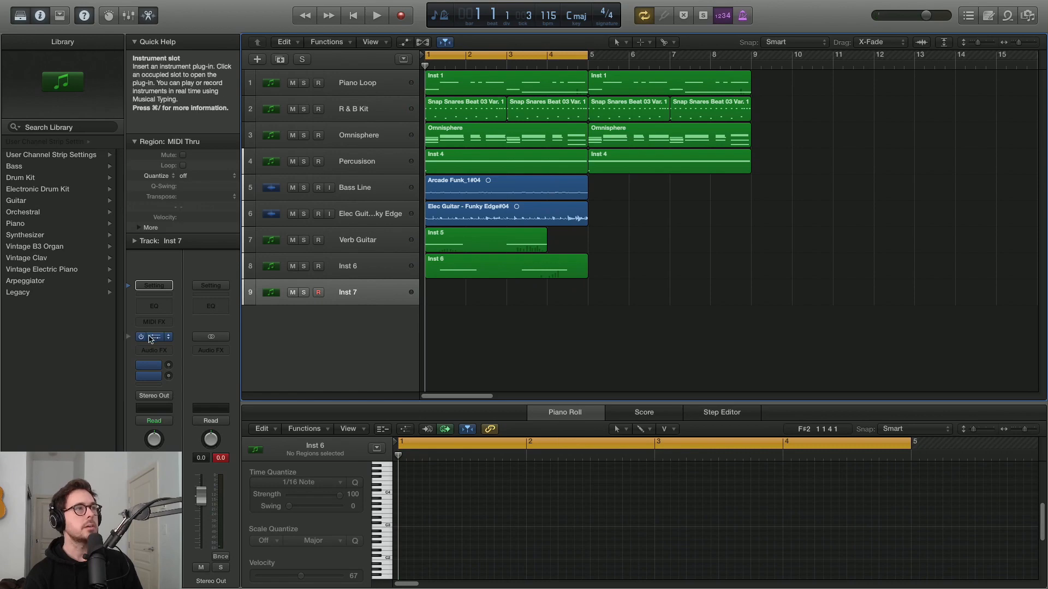
click(150, 336)
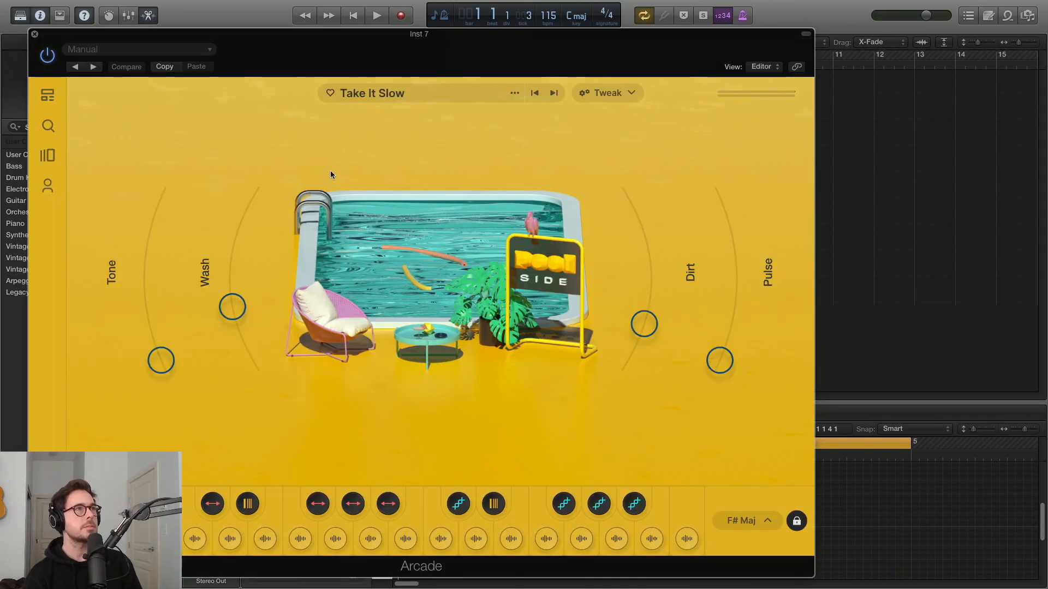
click(555, 94)
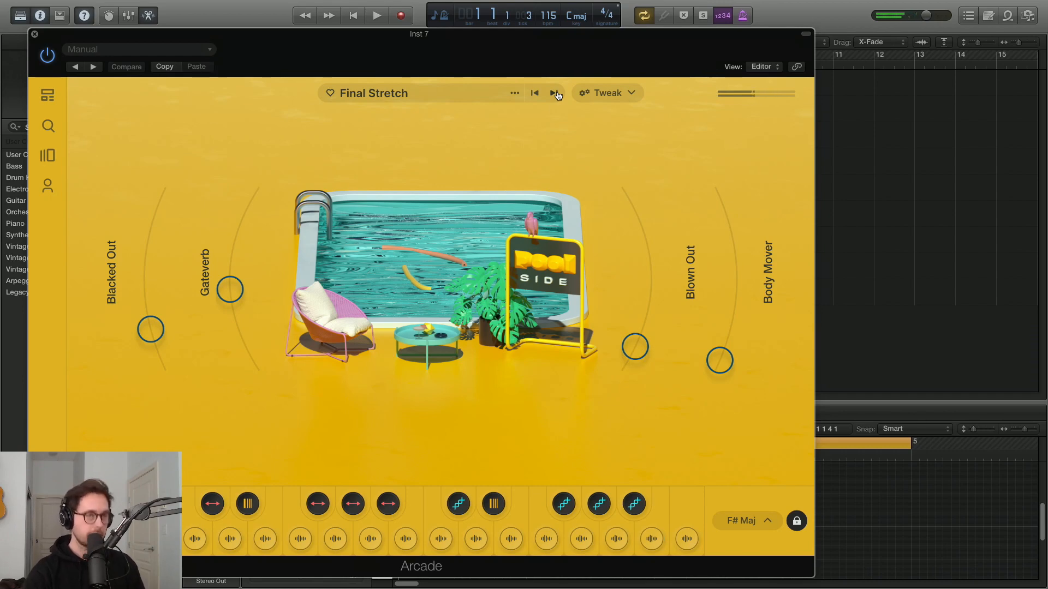
click(33, 34)
key(space)
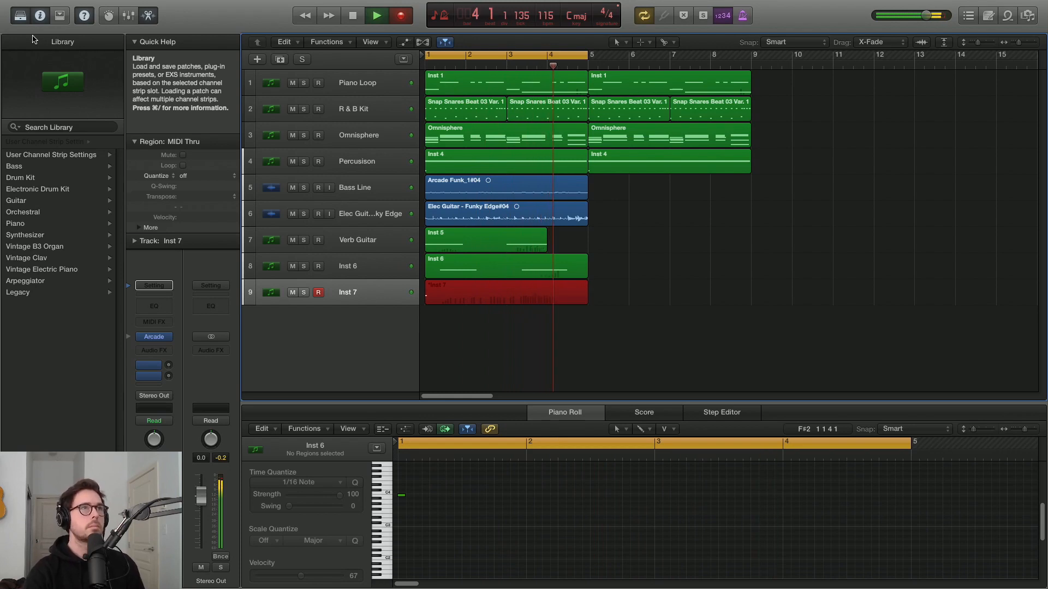
key(space)
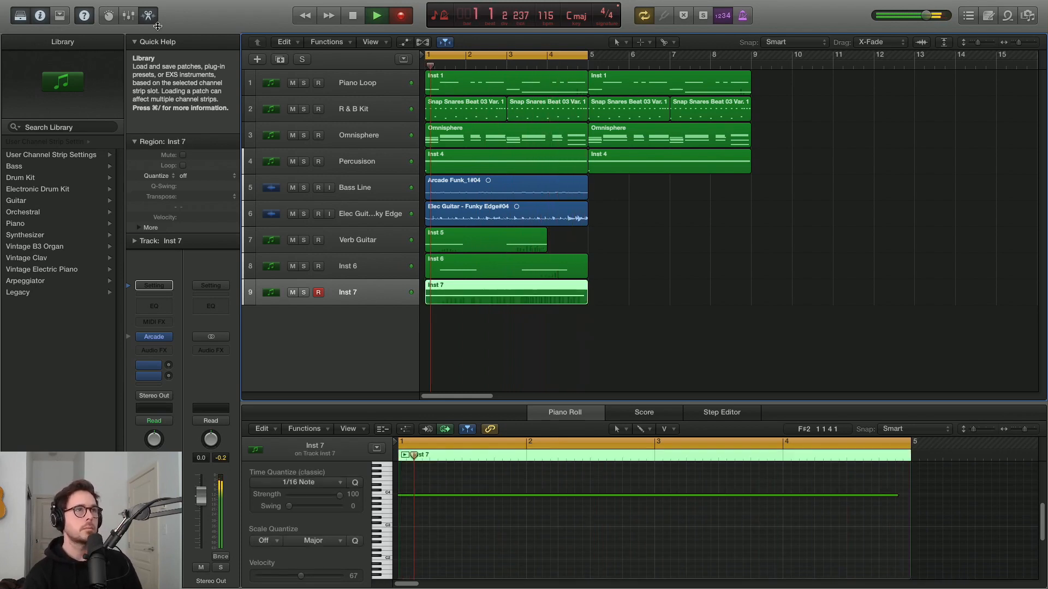
- Quantize the Inst 7 region to 1/16 notes and copy the Inst 5, Inst 6 and Inst 7 regions to bar 5
key(q)
drag(507, 330, 635, 238)
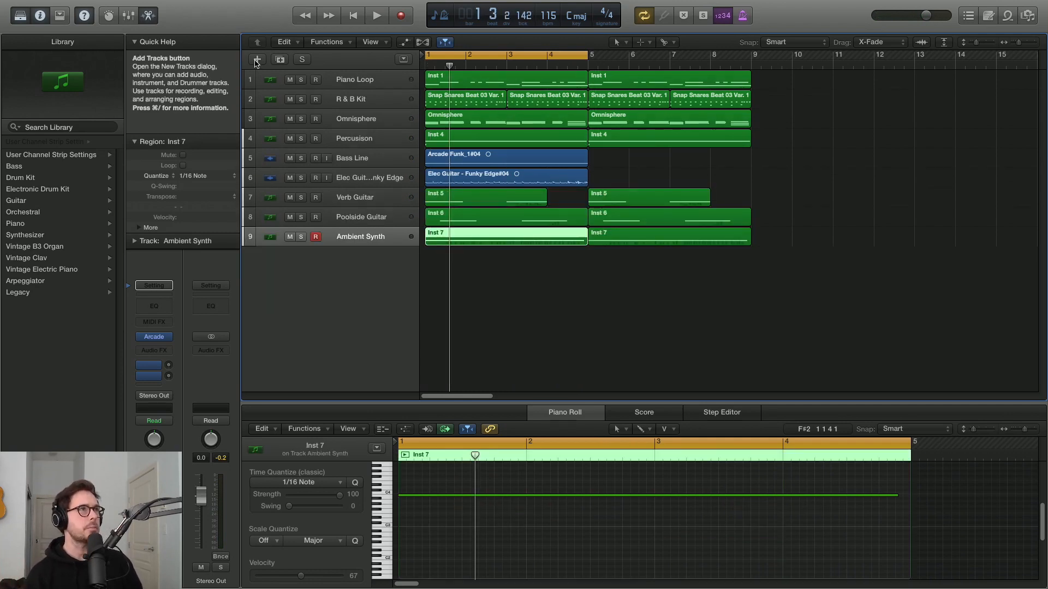
- Add a new Arcade instrument track below Ambient Synth and insert the ValhallaVintageVerb effect on it
click(256, 61)
key(Return)
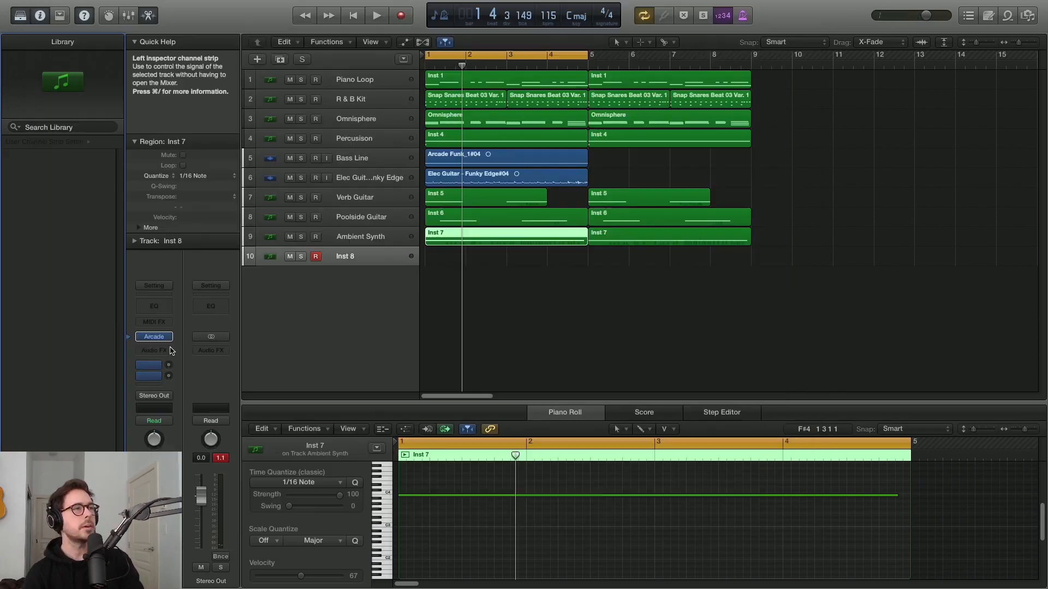
click(171, 351)
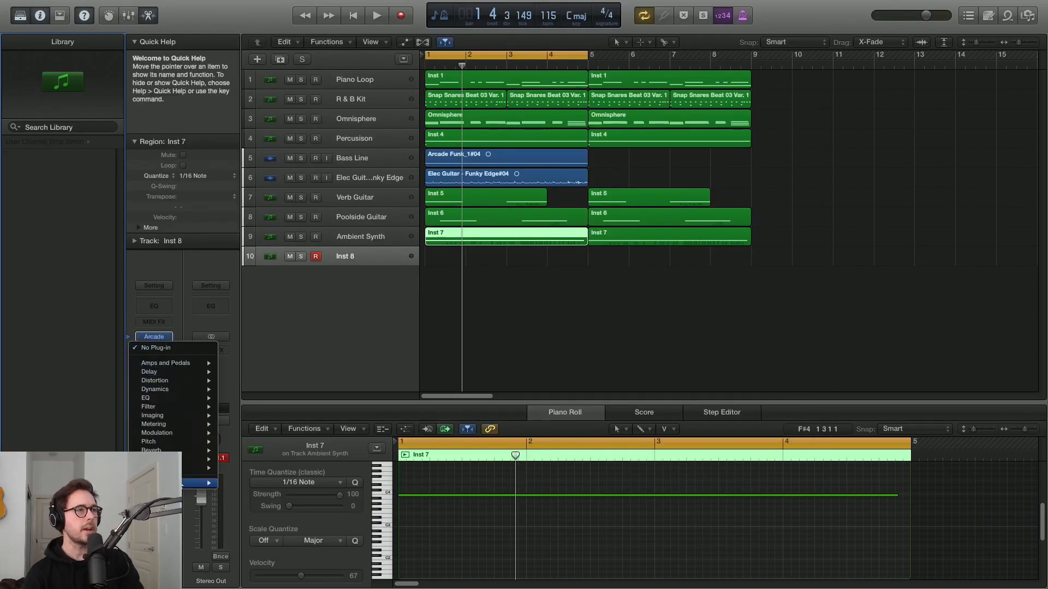
mouse_move(186, 483)
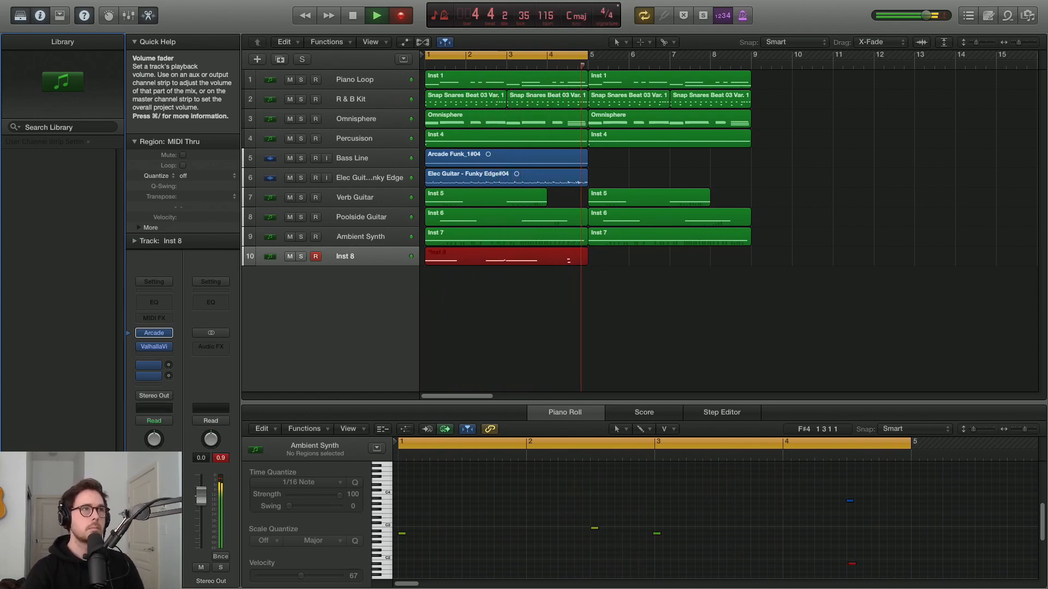
- End the recording on track 10 after four bars and rename the track Vocal Shots
key(space)
double_click(351, 256)
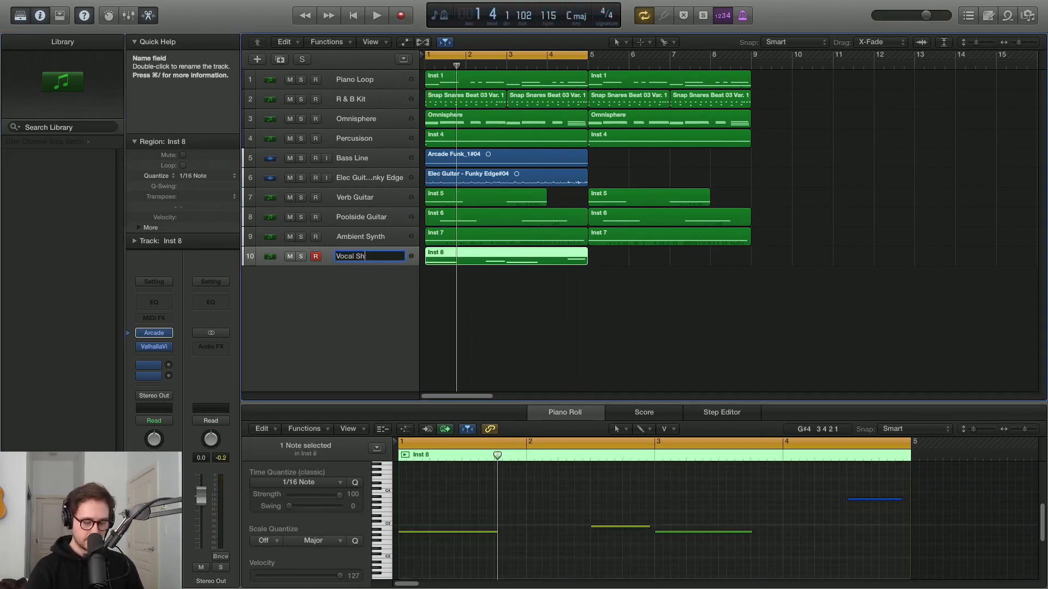
text(Vocal Shots)
key(Return)
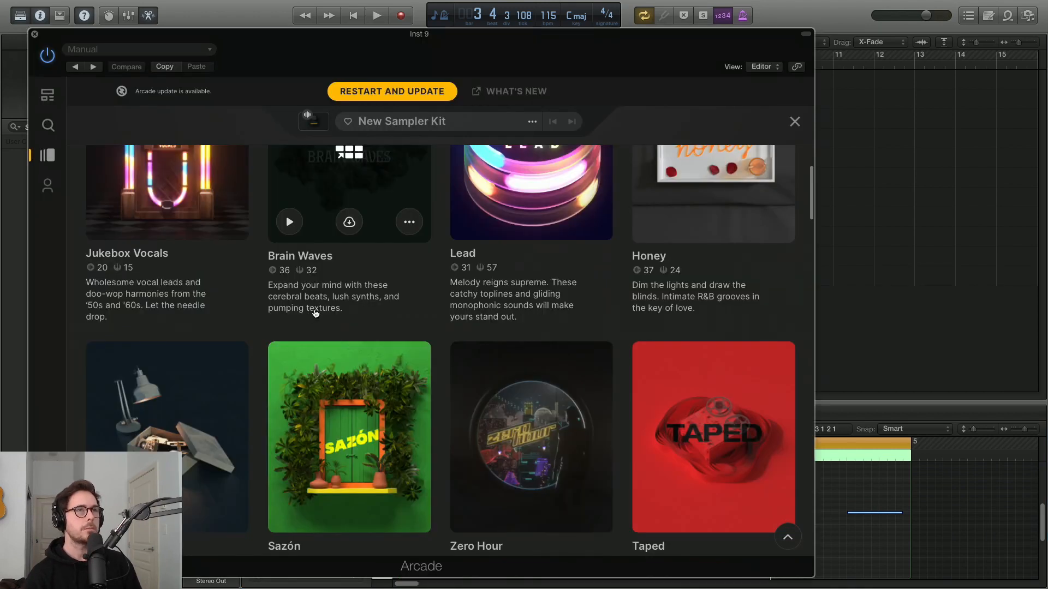
- Load the Soul Beam note kit from Arcade's Honey line on the Inst 9 track
scroll(545, 219, up, 2)
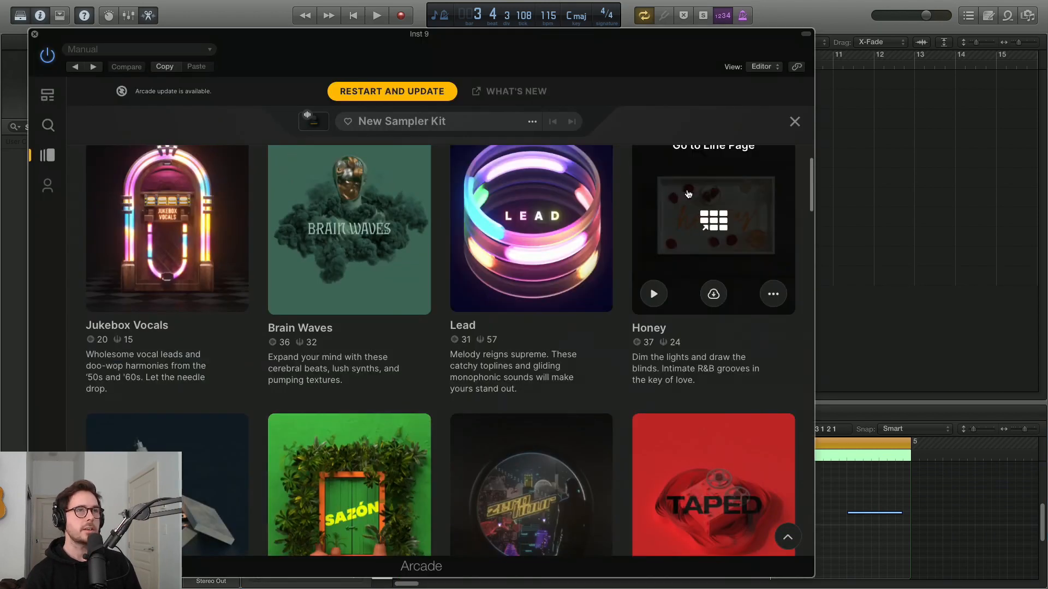
click(688, 194)
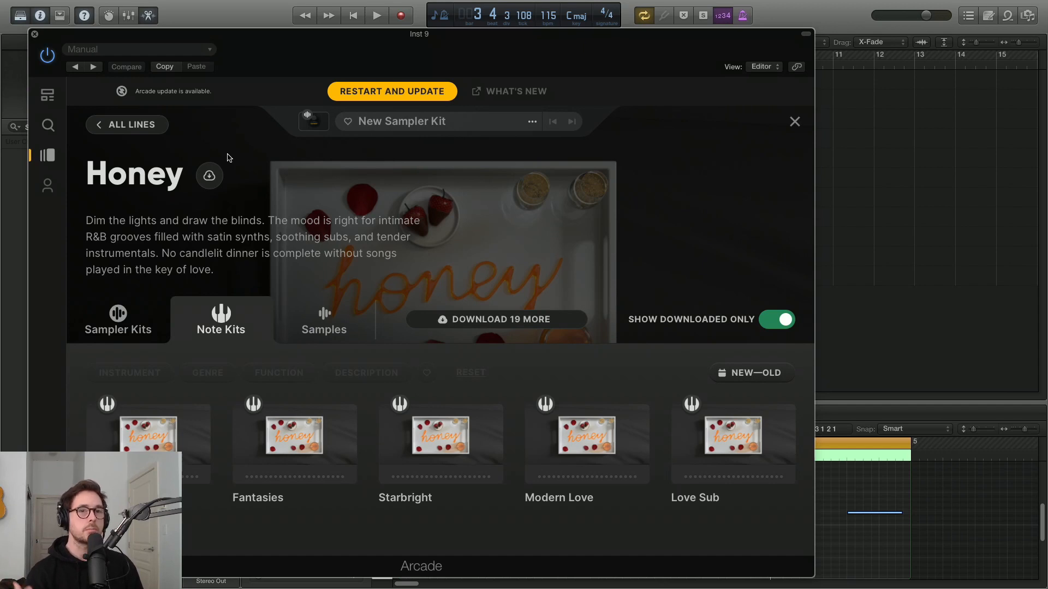
mouse_move(154, 444)
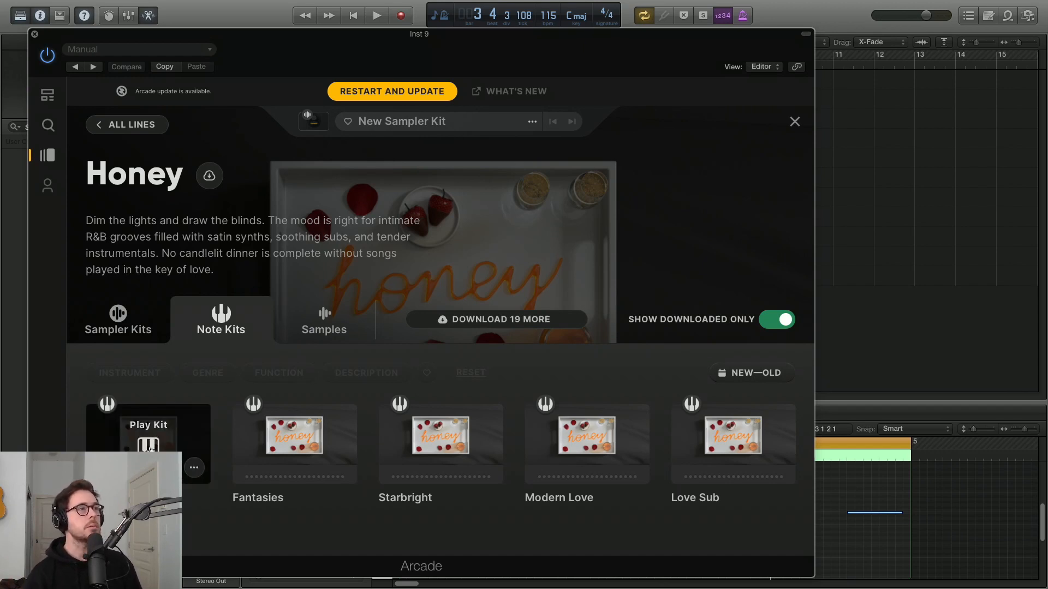
click(148, 445)
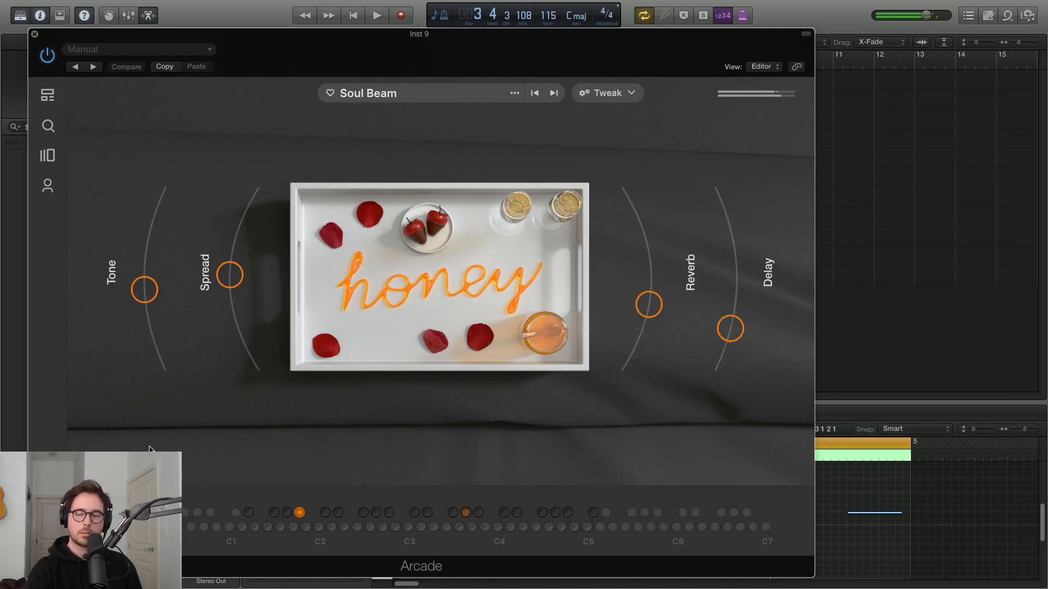
click(33, 35)
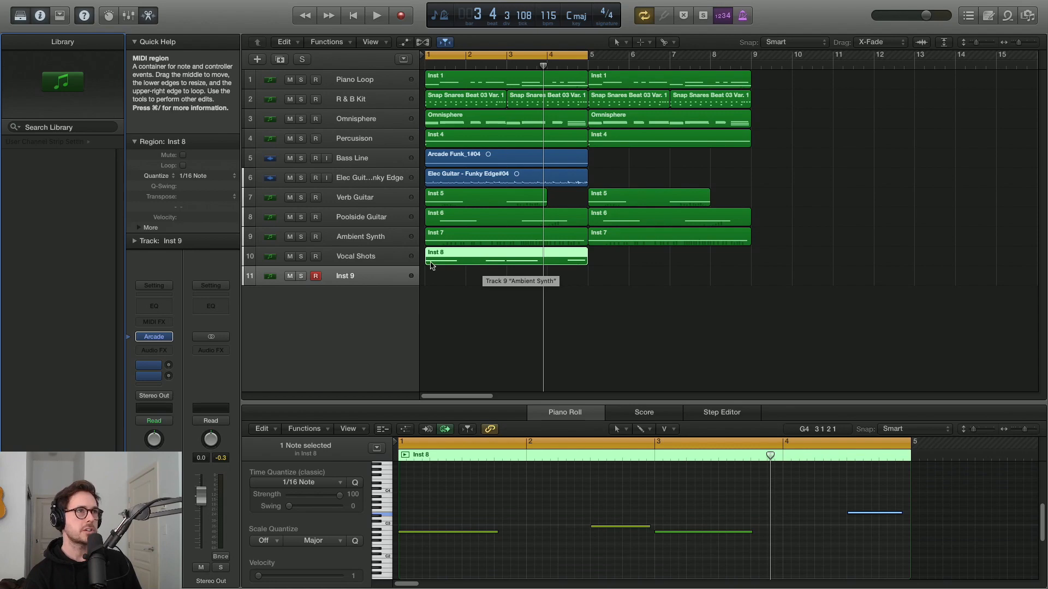
- Solo the Vocal Shots track and listen to its opening from bar 1
click(300, 256)
key(Return)
key(space)
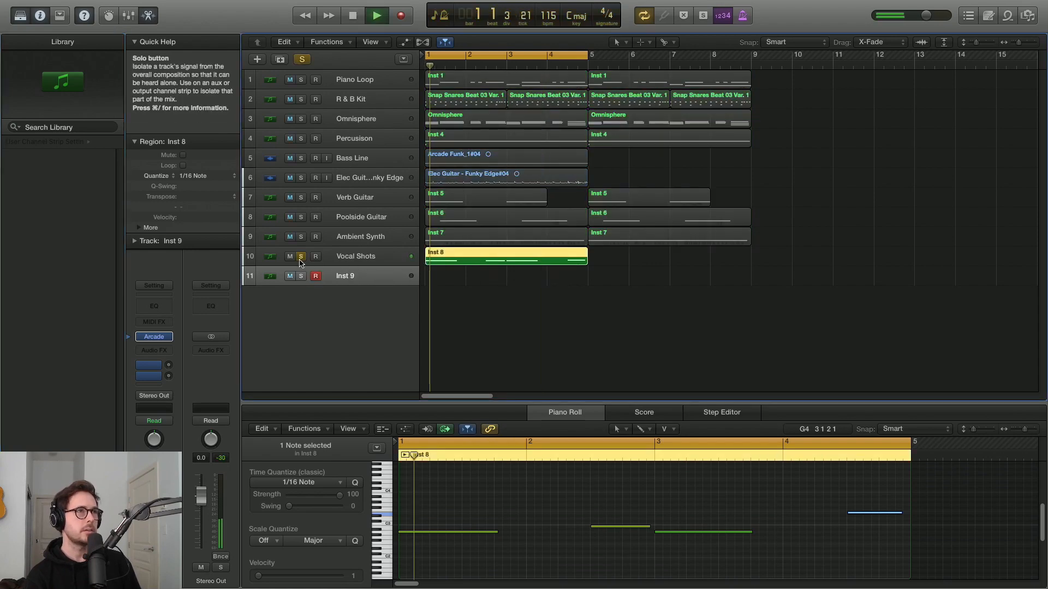
key(space)
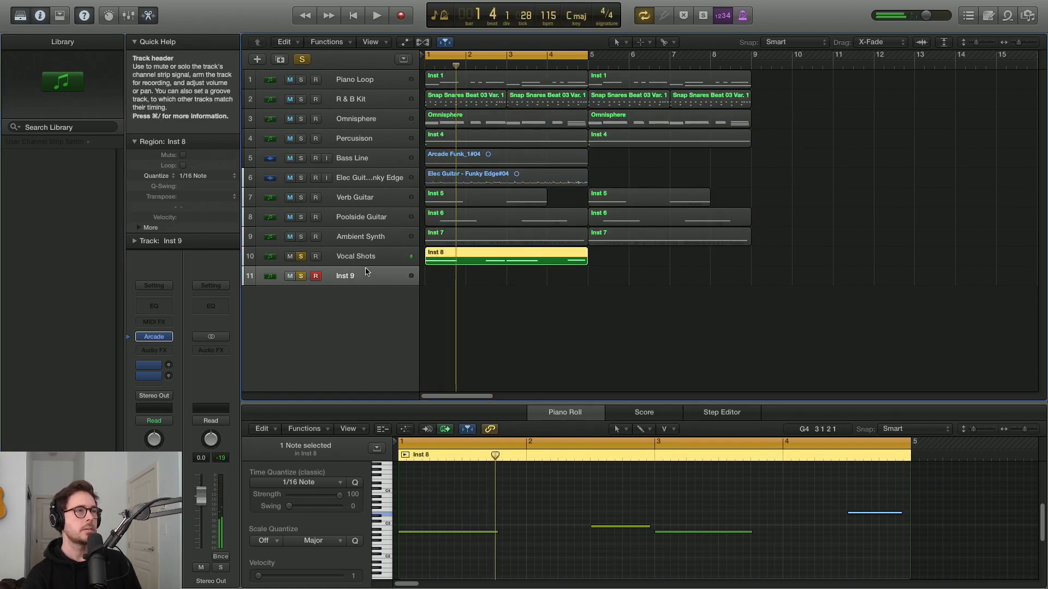
- Lower the Inst 9 track's volume in the mixer and record a melody on it with Vocal Shots soloed
key(x)
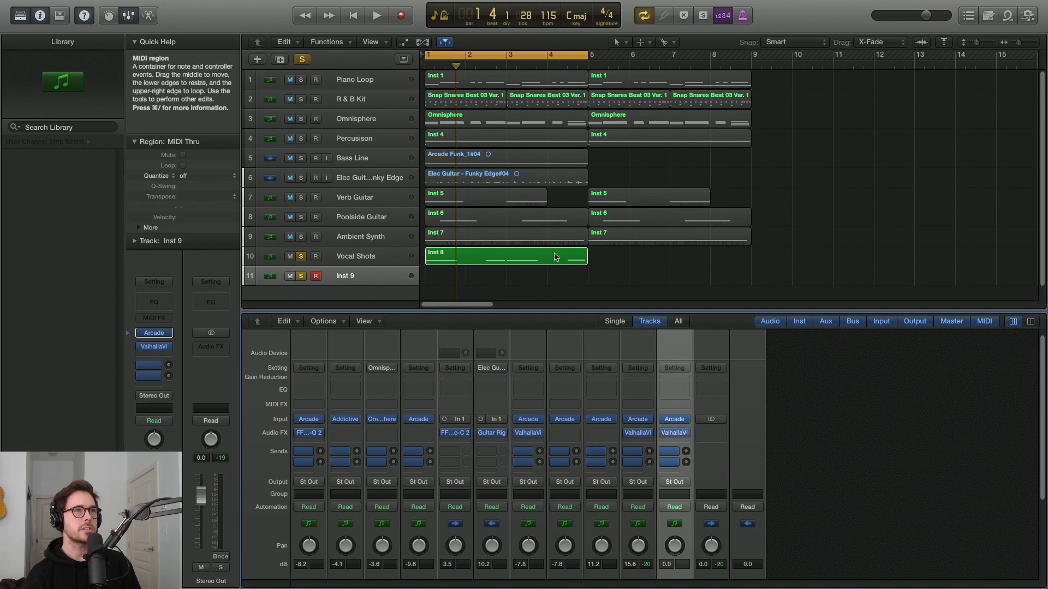
key(x)
key(space)
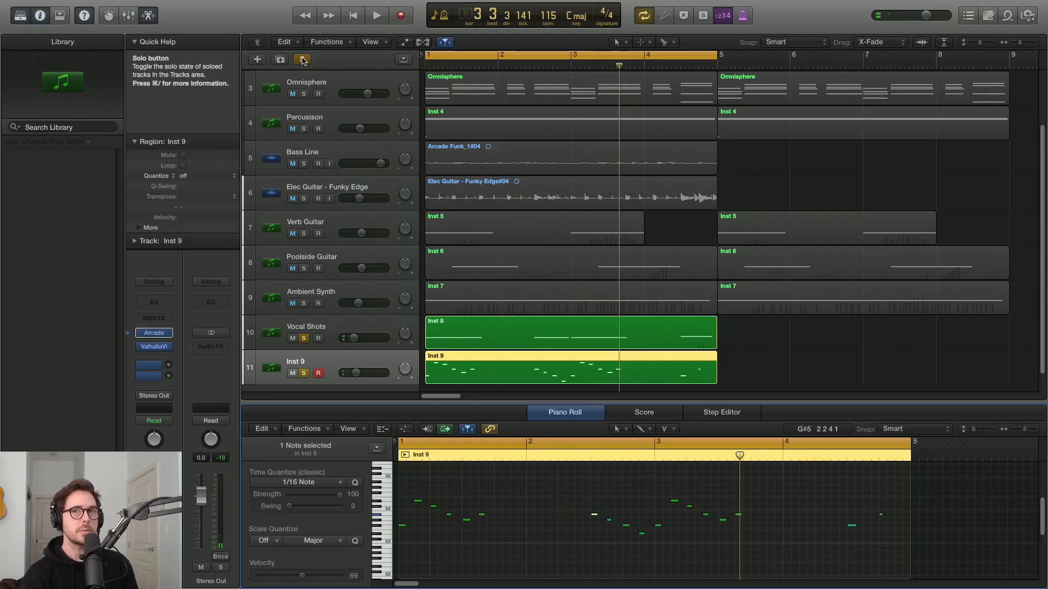
- Clear all track solos and play back the full arrangement within the four-bar cycle
click(304, 60)
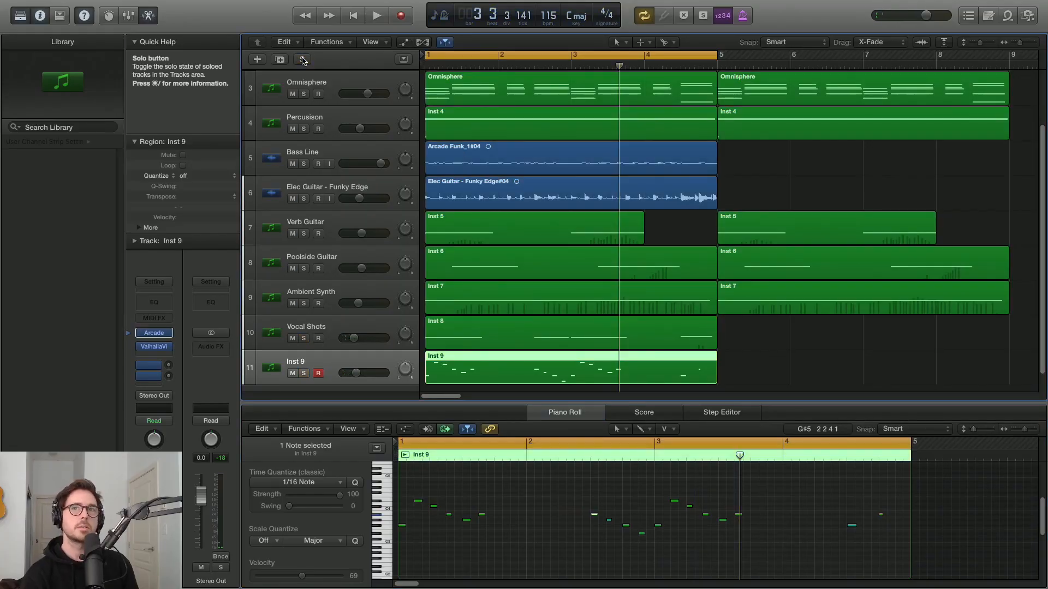
key(space)
key(super+Up)
key(super+Up)
key(super+Up)
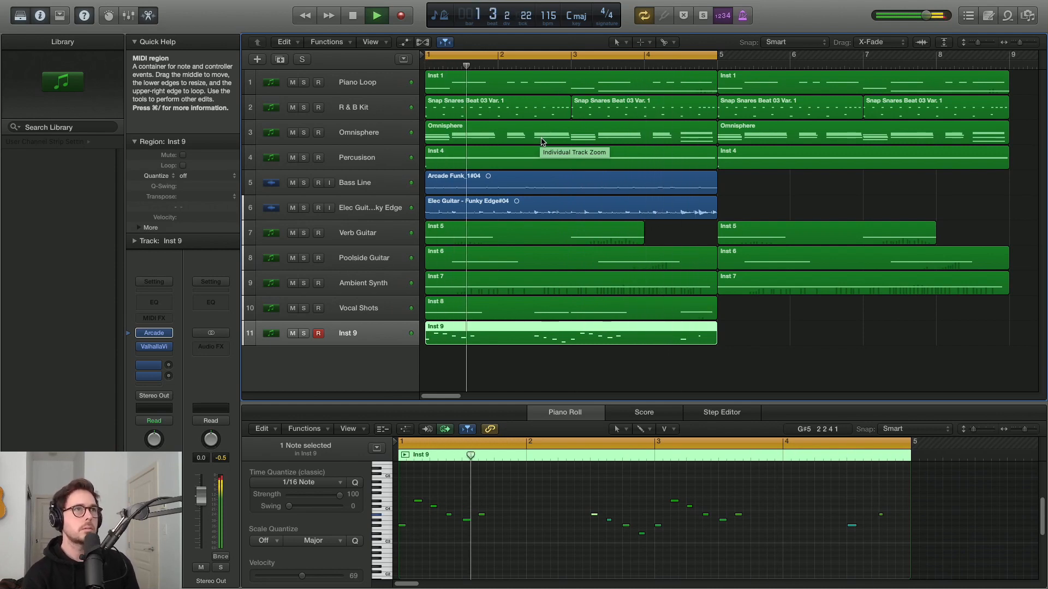
key(space)
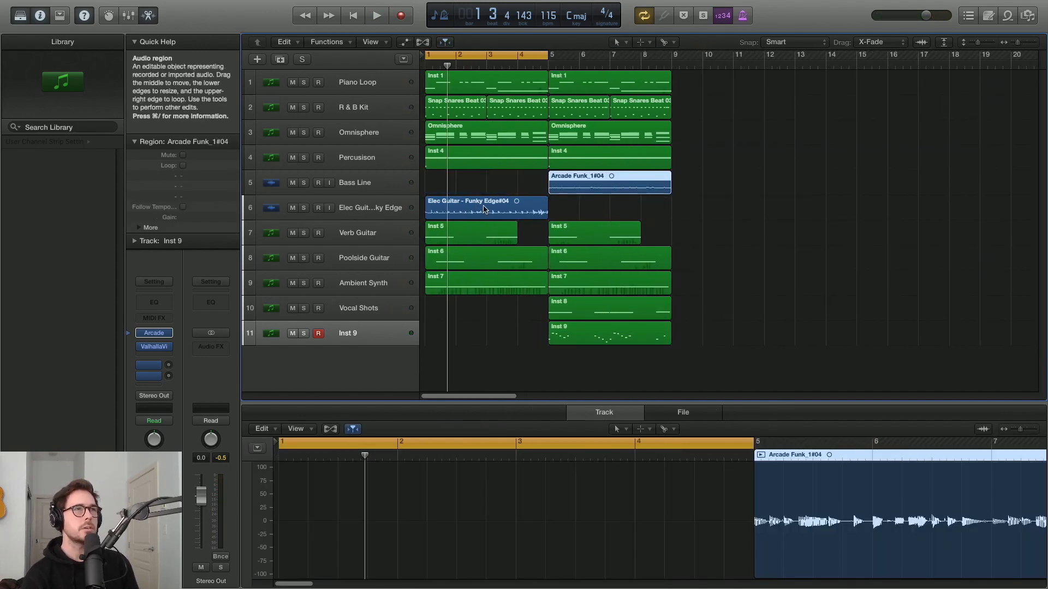
- Copy the electric guitar region to bar 5 and move the cycle range to bars 5 through 8
drag(485, 211, 687, 218)
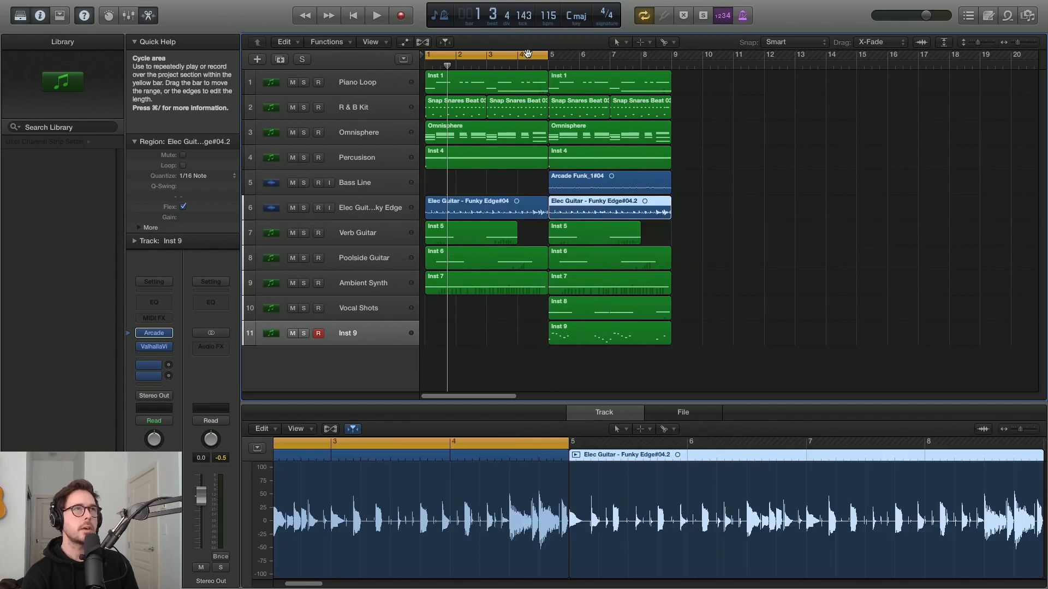
drag(527, 53, 650, 53)
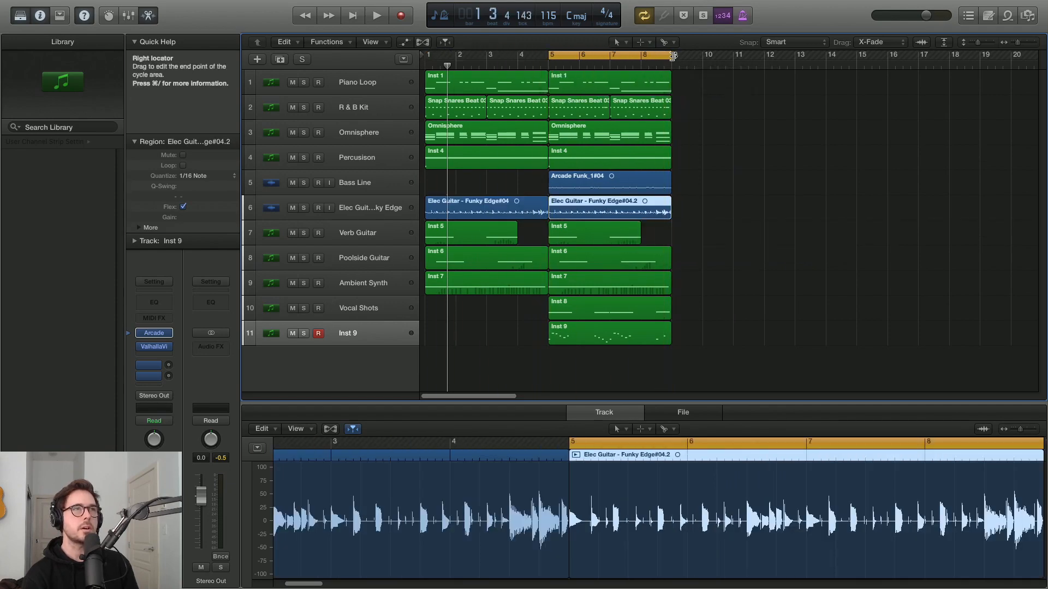
- Add another Arcade instrument track and switch its Rhythm Culture kit to Sub Saharan
key(super+d)
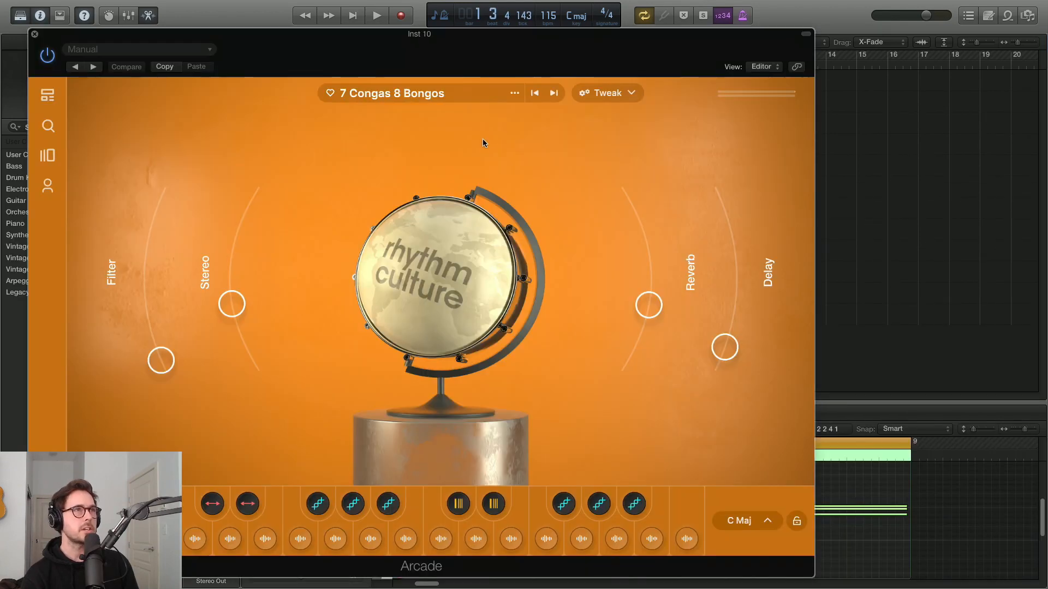
click(554, 92)
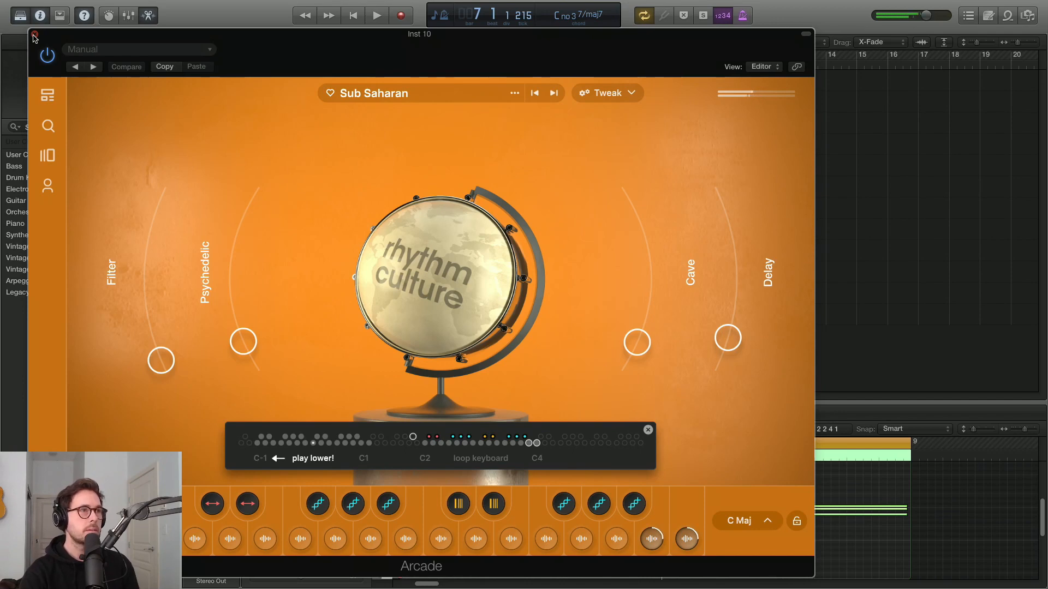
- Close the Arcade window and record the Sub Saharan percussion part on the Inst 10 track over bars 5 to 8
click(34, 35)
key(space)
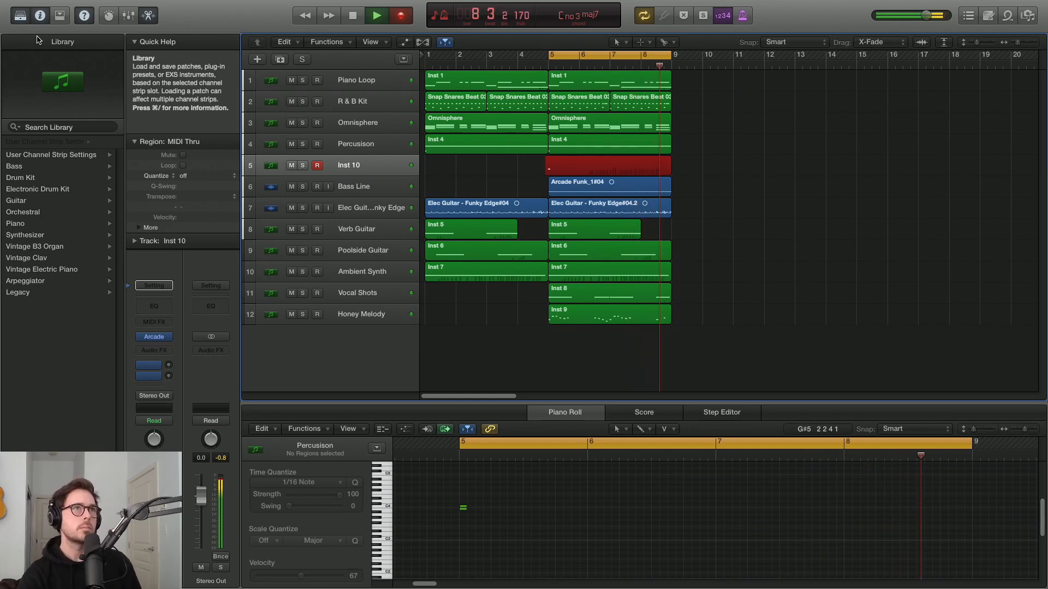
key(space)
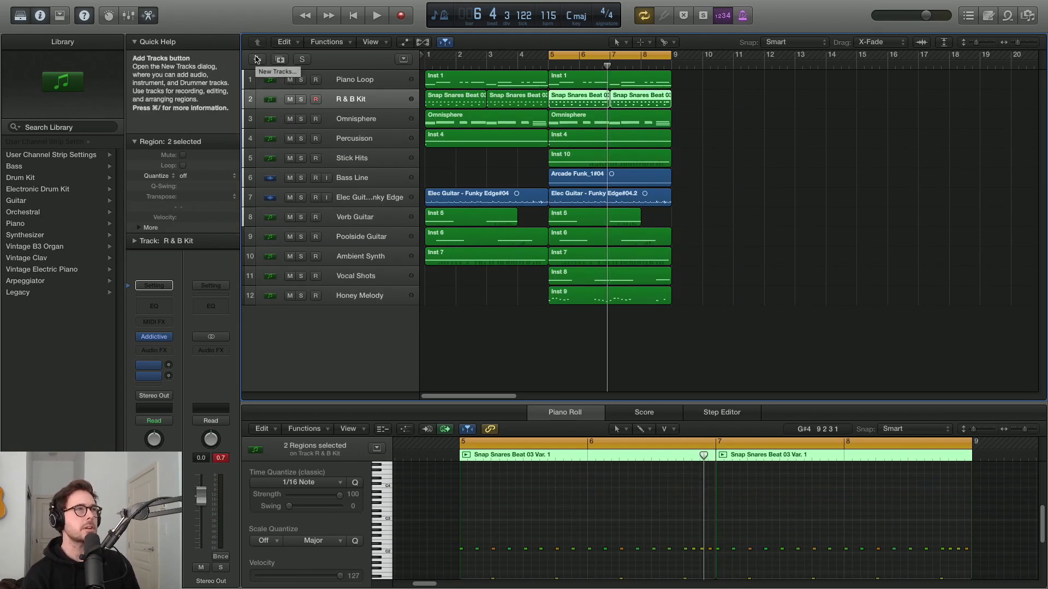
- Add an audio track below R & B Kit, place Splice's OLIVER_118 funk drum loop at bar 5, and extend it to bar 9
click(257, 59)
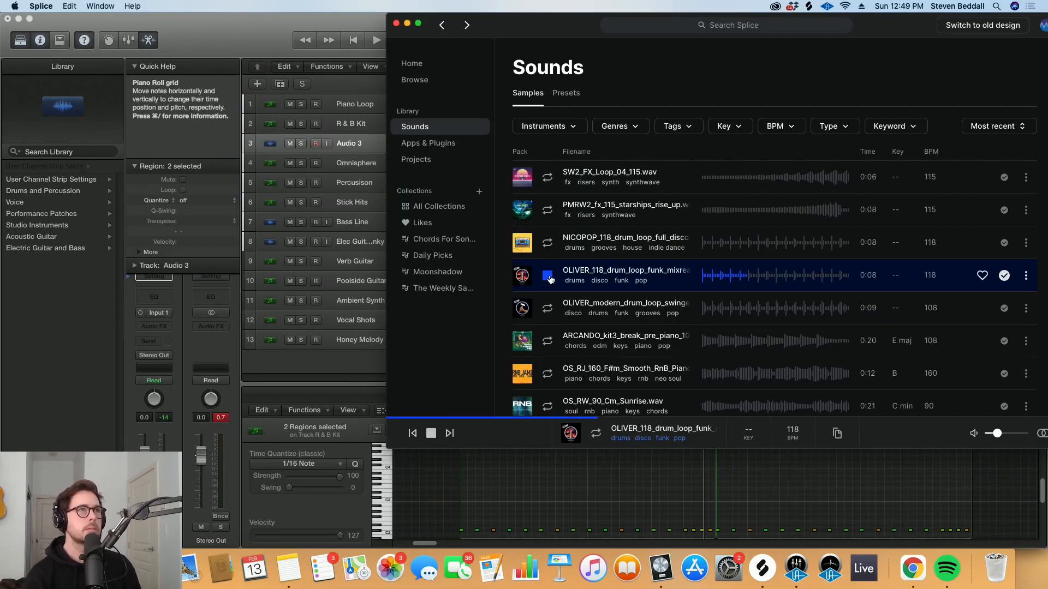
drag(550, 279, 562, 147)
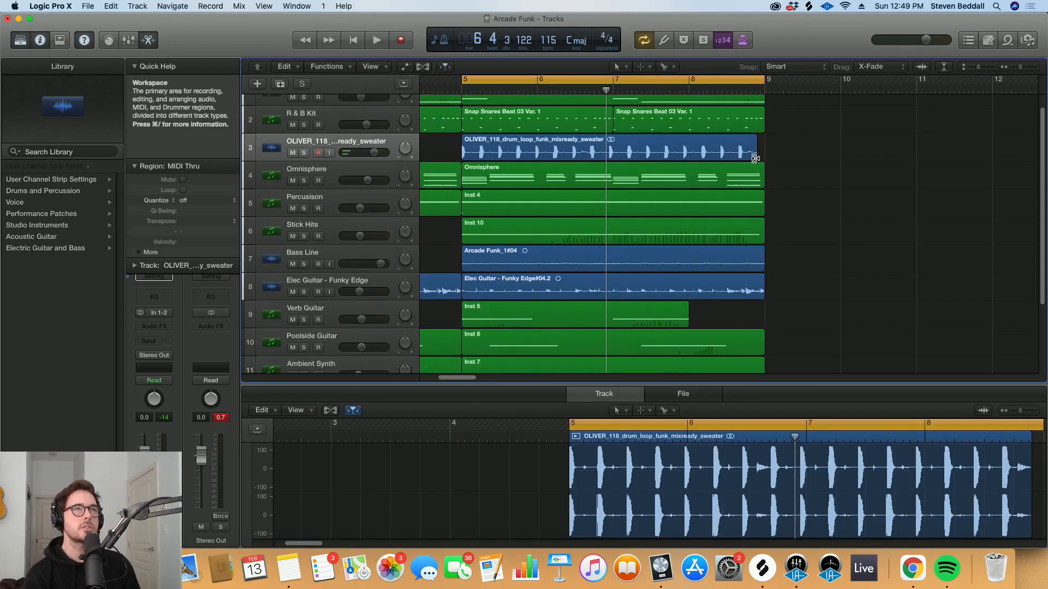
drag(755, 158, 764, 158)
- Play back bars 5 through 8 and lower the OLIVER drum loop track's volume to -13.2 dB
key(space)
drag(374, 152, 355, 153)
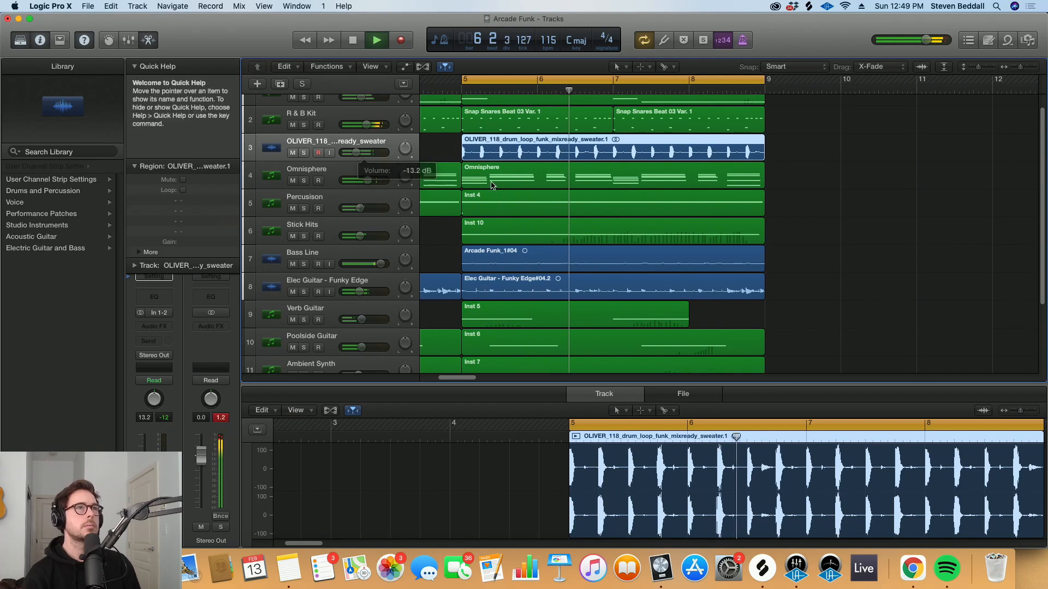
scroll(502, 201, down, 5)
scroll(503, 202, left, 4)
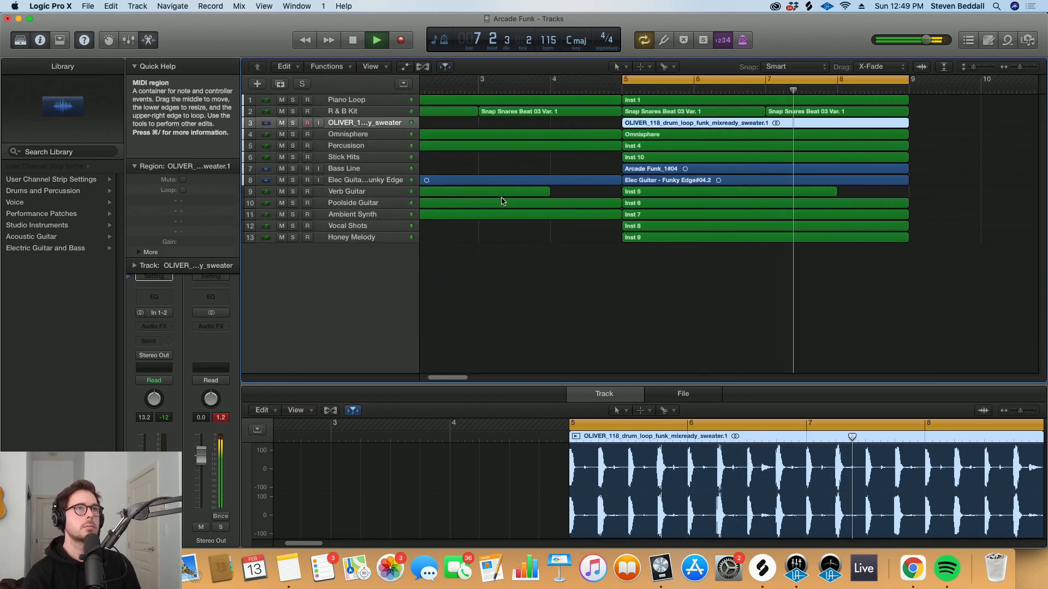
key(super+Down)
key(super+Left)
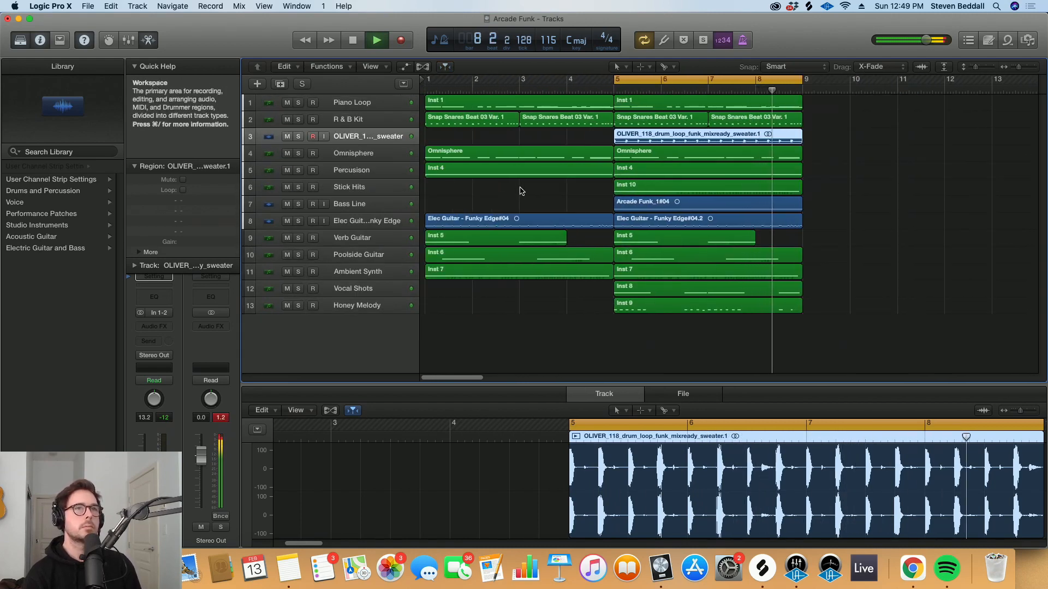
key(space)
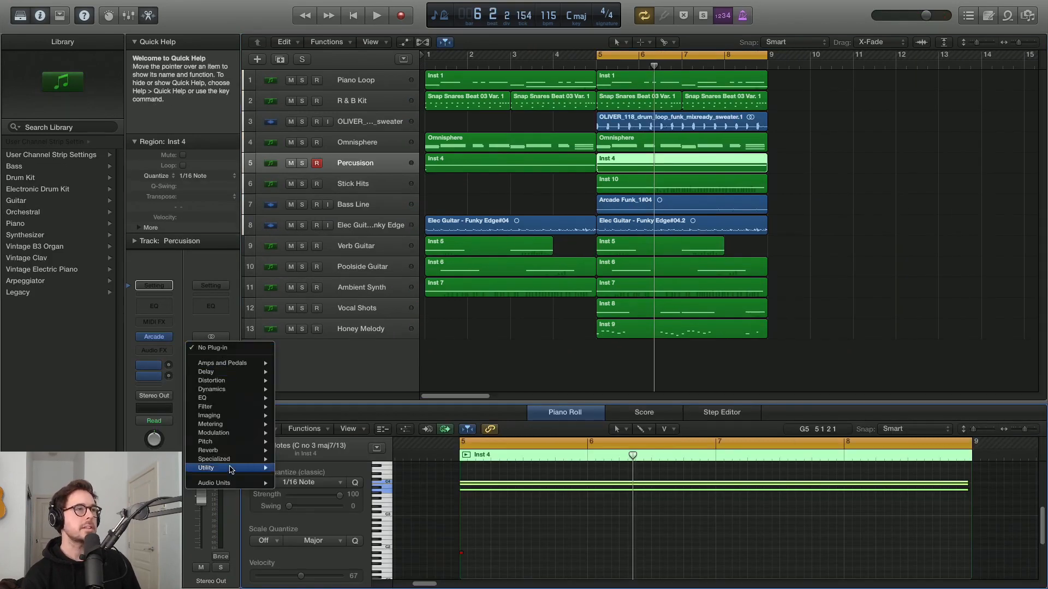
- Insert the SSLComp compressor as an audio effect on the Stereo Out channel
mouse_move(230, 487)
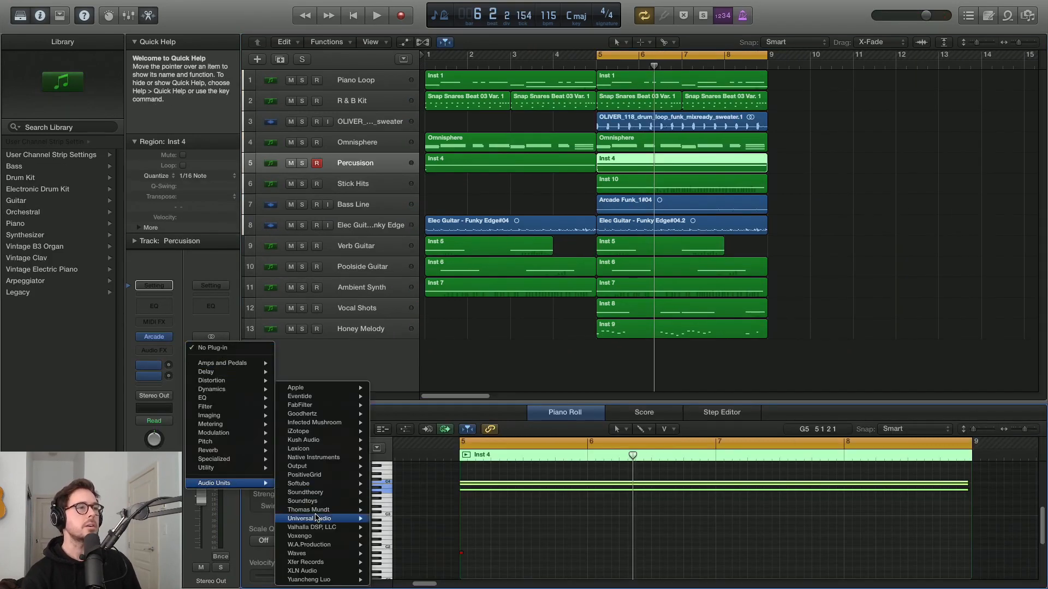
click(415, 475)
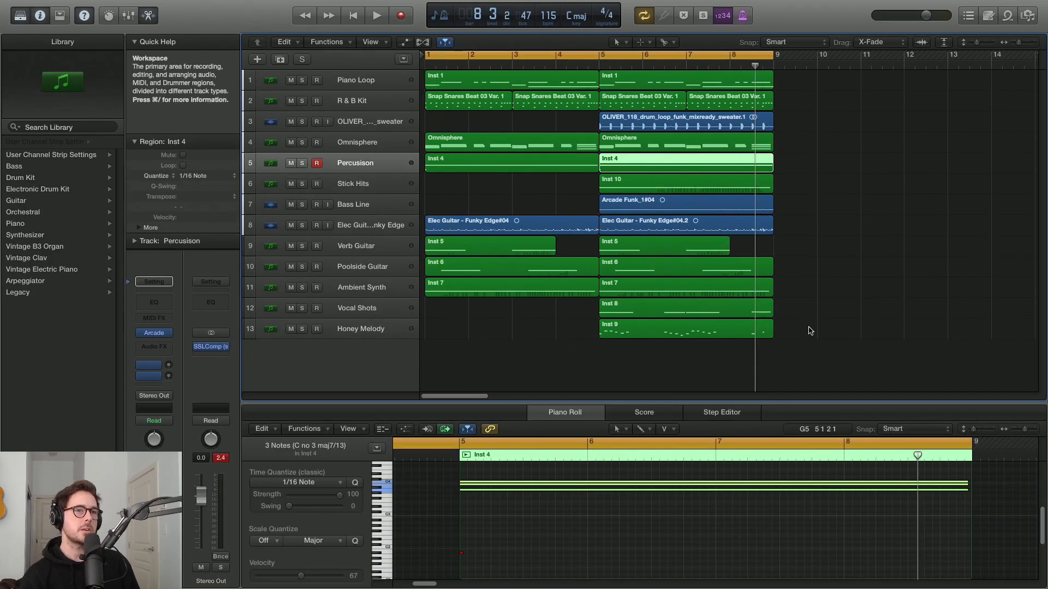
- Copy all regions of bars 5 through 8 to bar 9 and delete the first section's Percussion and Verb Guitar regions
drag(810, 331, 787, 80)
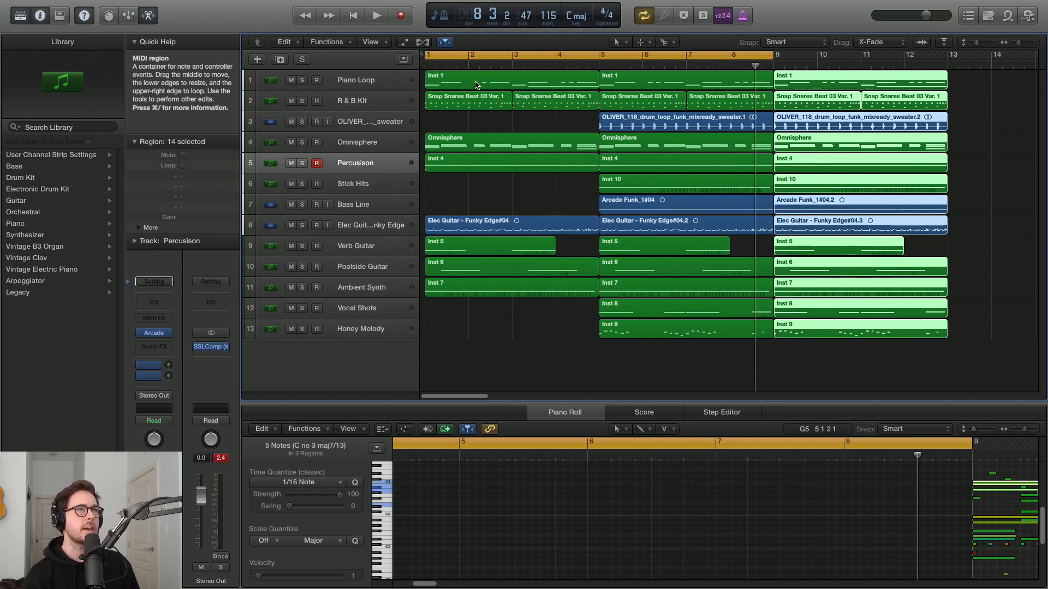
click(506, 180)
click(497, 164)
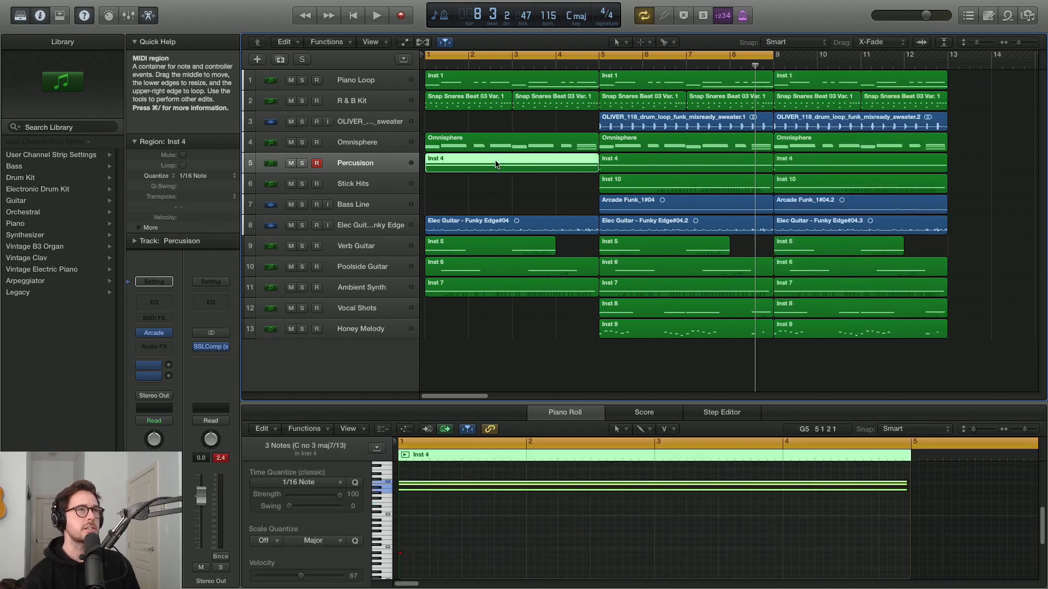
key(Delete)
click(496, 249)
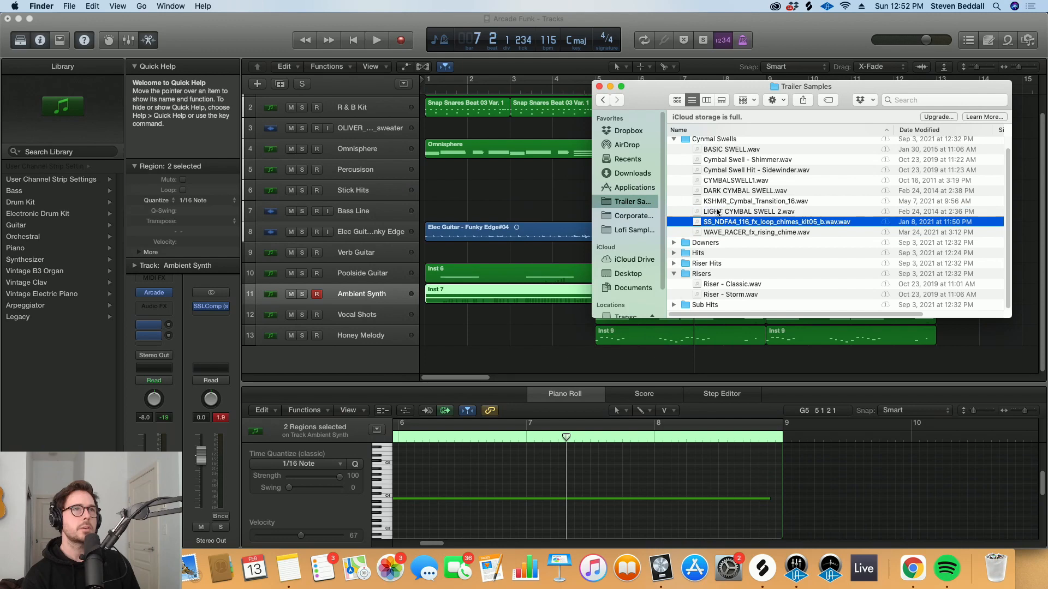
- Add LIGHT CYMBAL SWELL 2.wav and the SS_NDFA4_116 chimes loop from Trailer Samples on new tracks leading into bar 5
drag(731, 212, 554, 357)
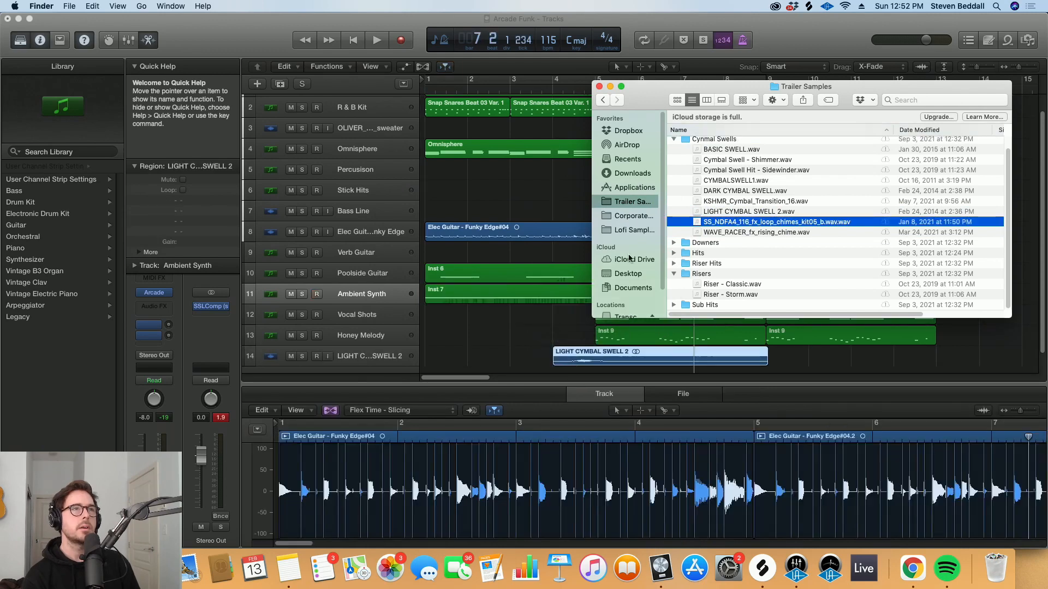
click(725, 232)
click(718, 222)
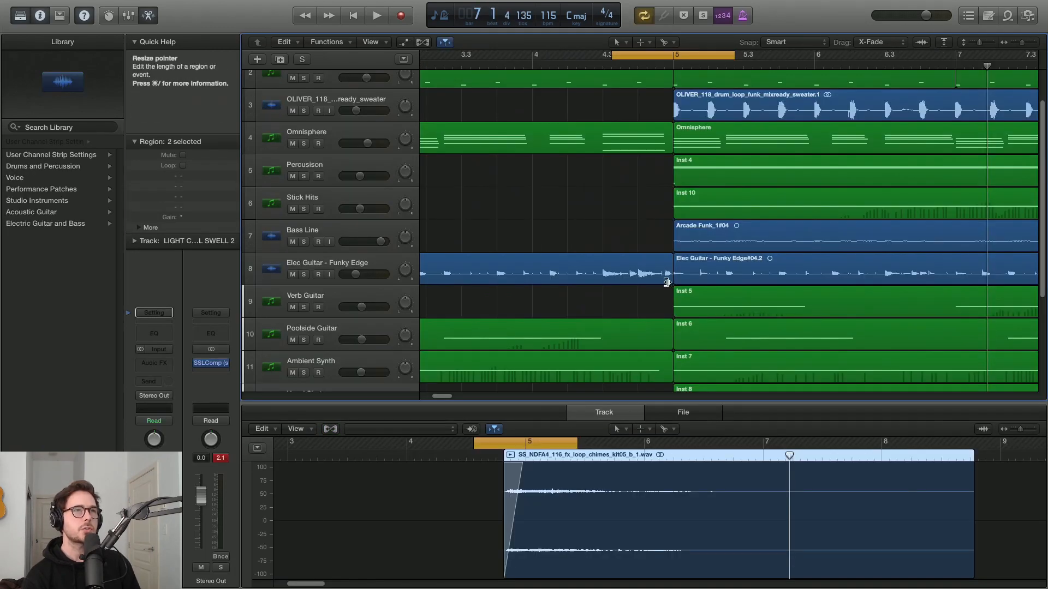
- Trim the end of the first Elec Guitar region to leave a short gap before bar 5
drag(669, 282, 613, 260)
scroll(636, 243, down, 2)
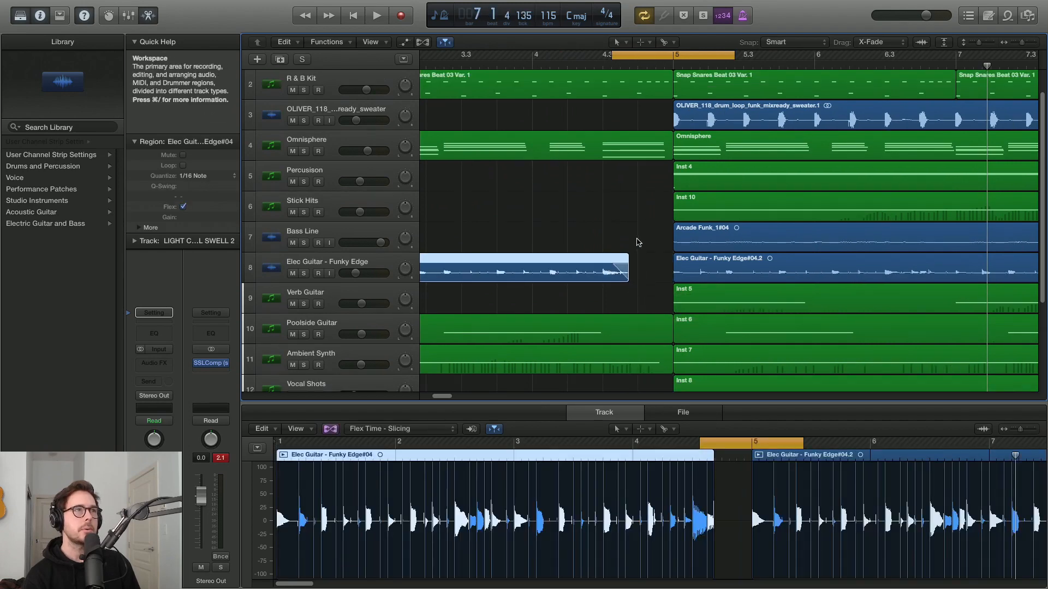
- Edit the R & B Kit region before bar 5 by moving its C♯2 note at 4 2 2 231 up in pitch
scroll(639, 239, up, 2)
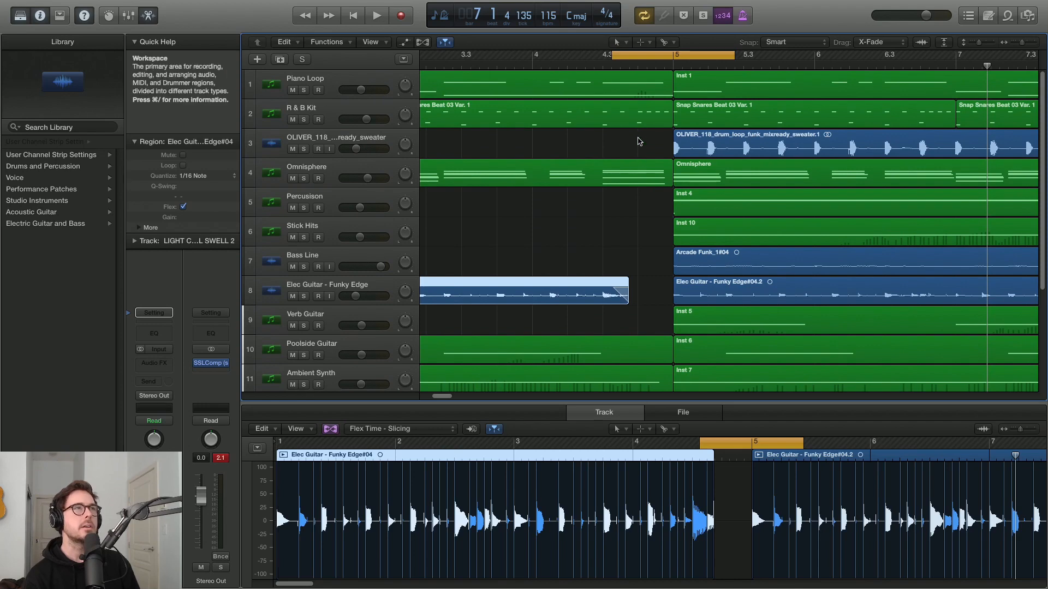
click(636, 121)
scroll(651, 488, up, 3)
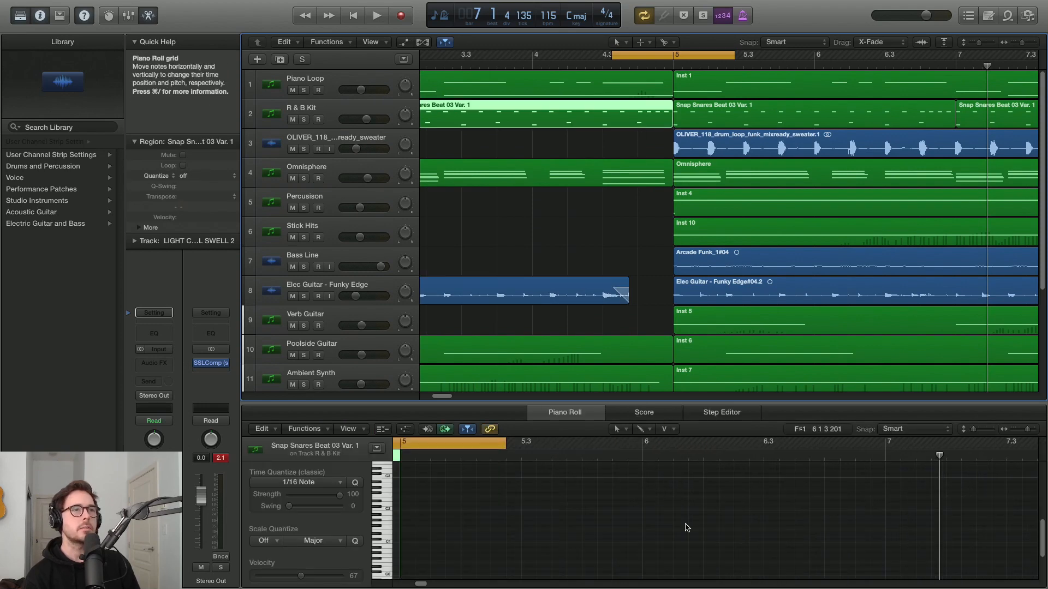
click(612, 520)
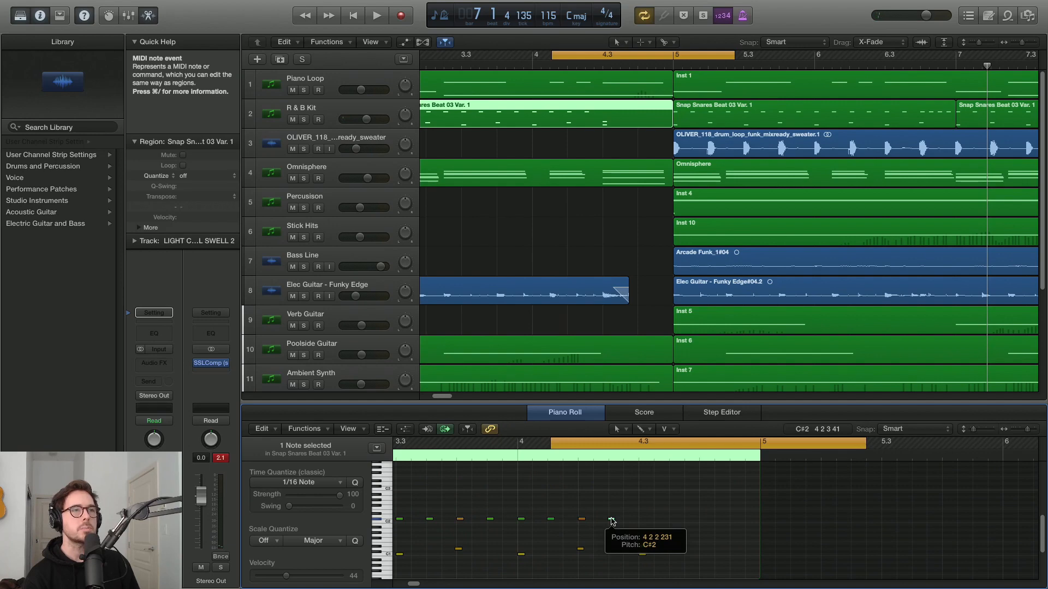
drag(612, 522, 614, 505)
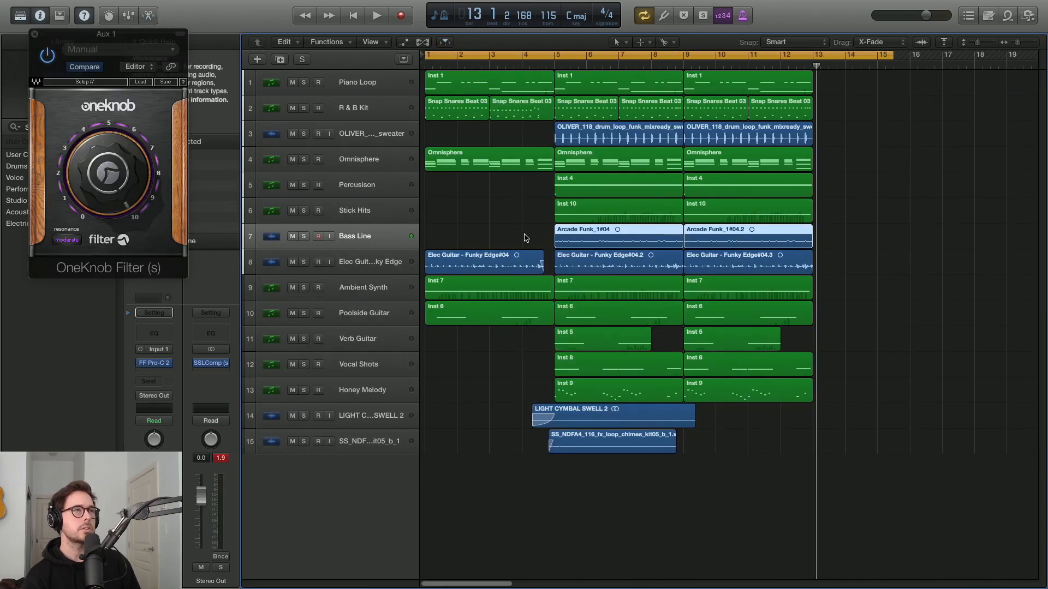
- Select the Elec Guitar and Ambient Synth tracks and try turning Aux 1's OneKnob Filter down to 5.1
click(360, 267)
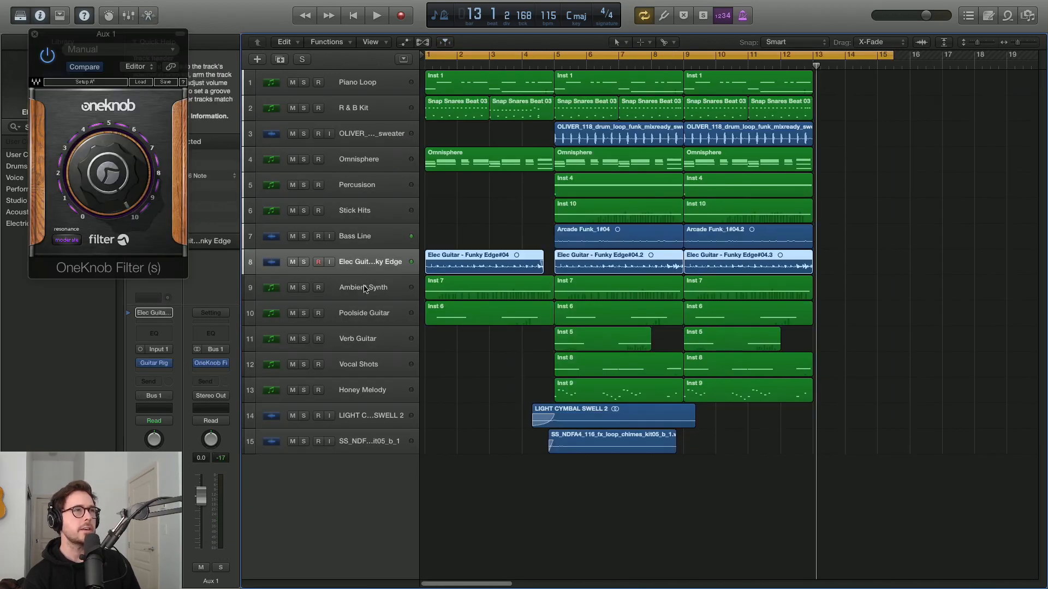
click(366, 289)
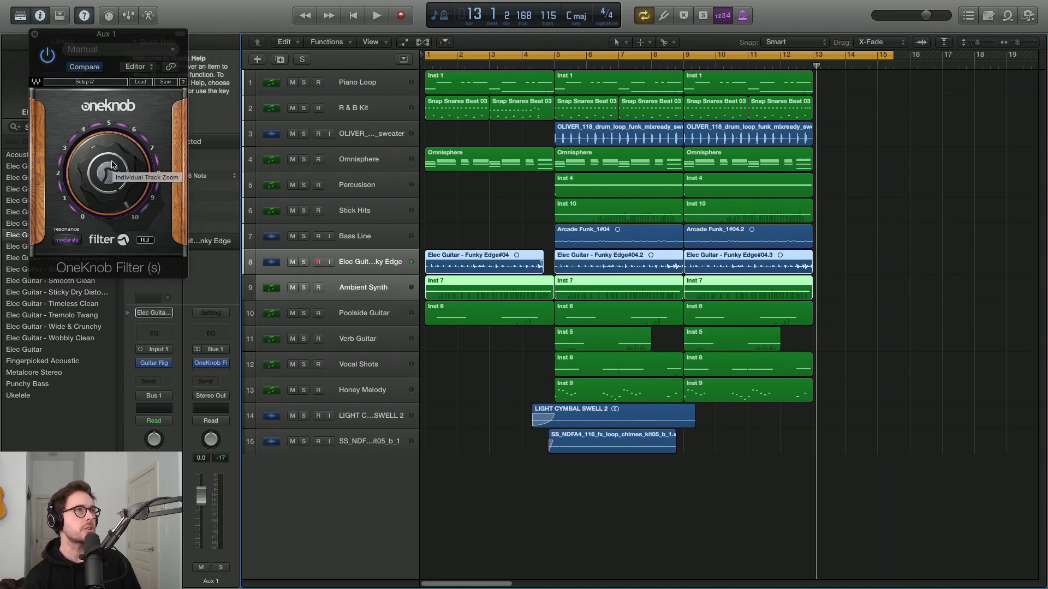
drag(112, 165, 112, 188)
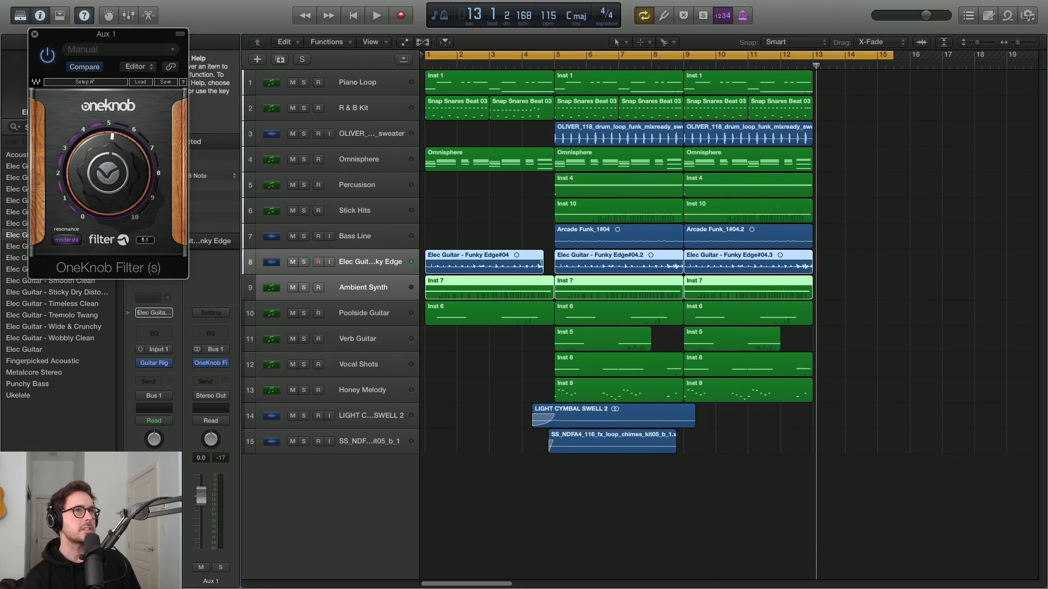
- Play back the full arrangement through bar 13 with the OneKnob Filter open
key(space)
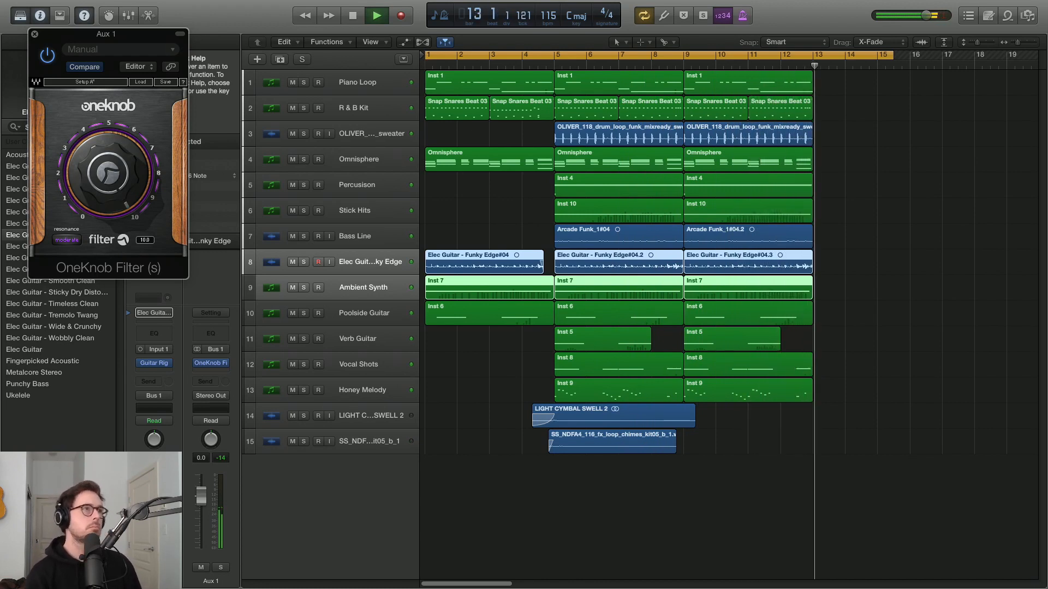
key(space)
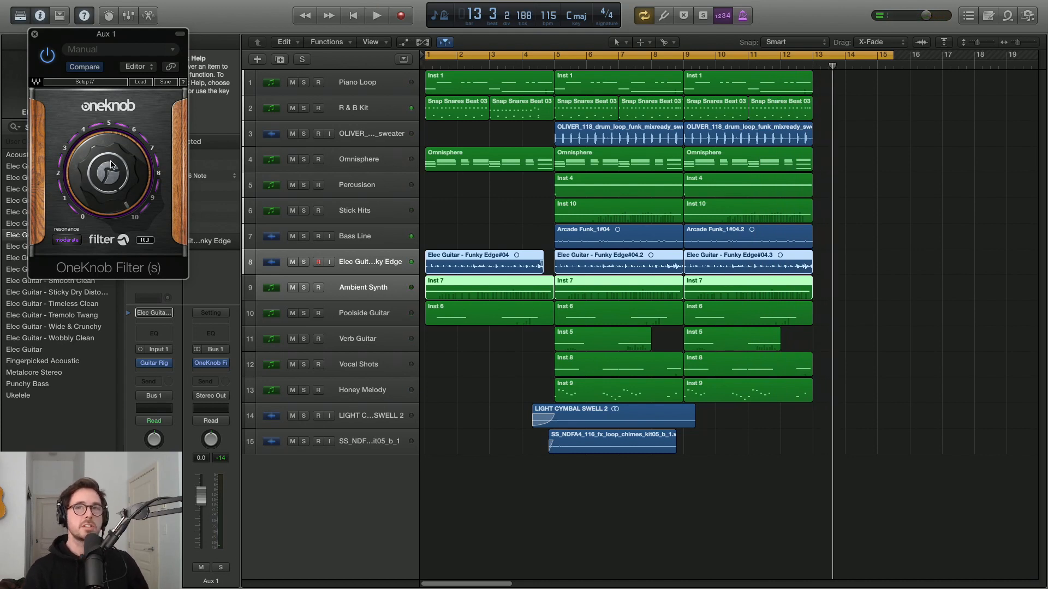